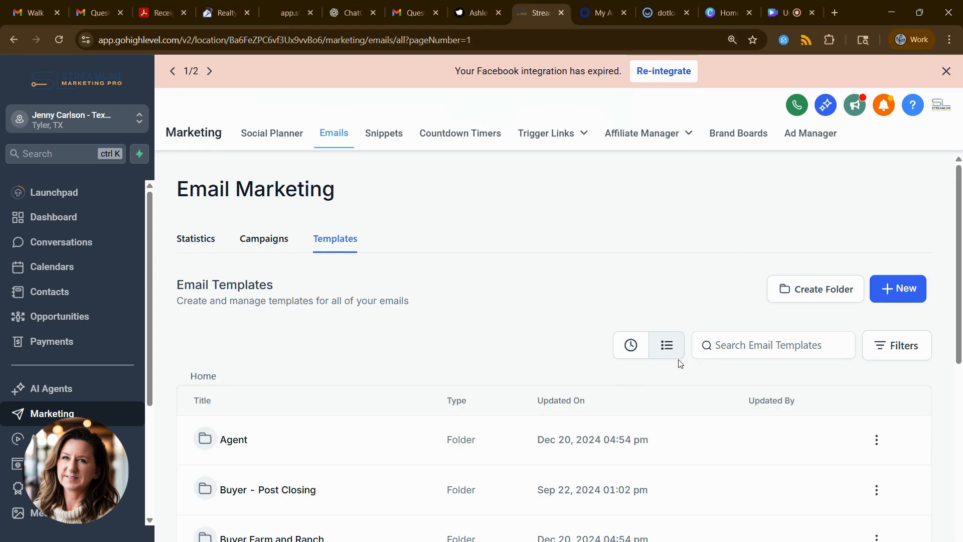
- Search the email templates for "newsl" and look through the matching newsletter templates
left_click(753, 330)
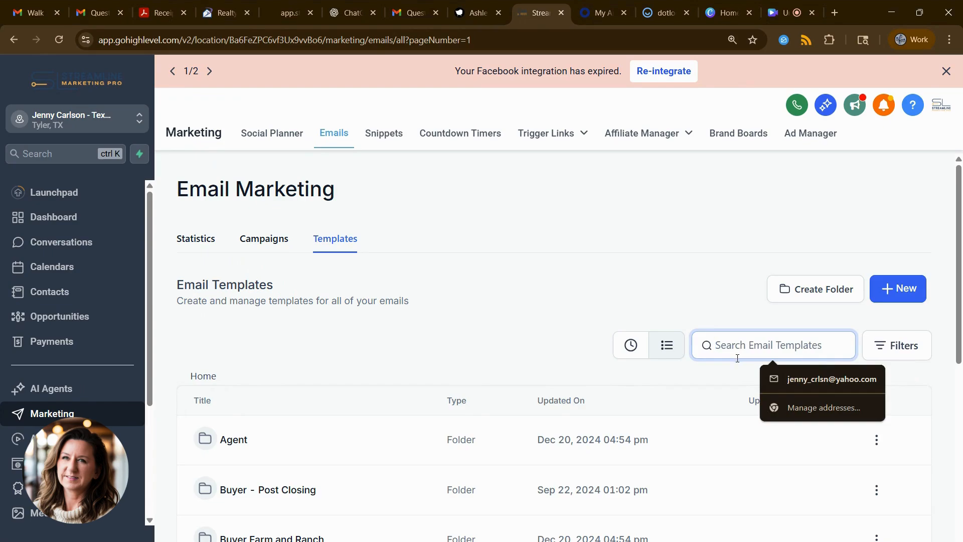
type("newsl")
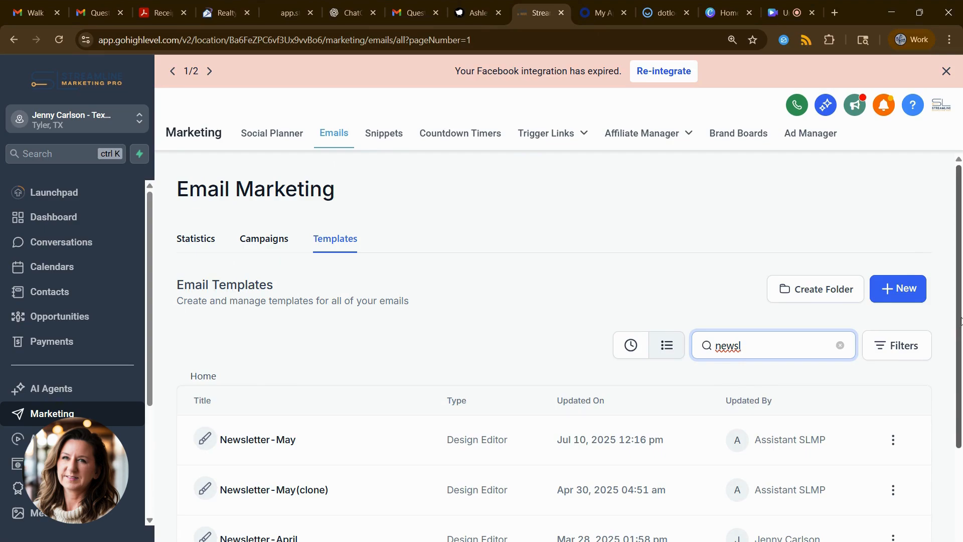
left_click_drag(961, 321, 950, 415)
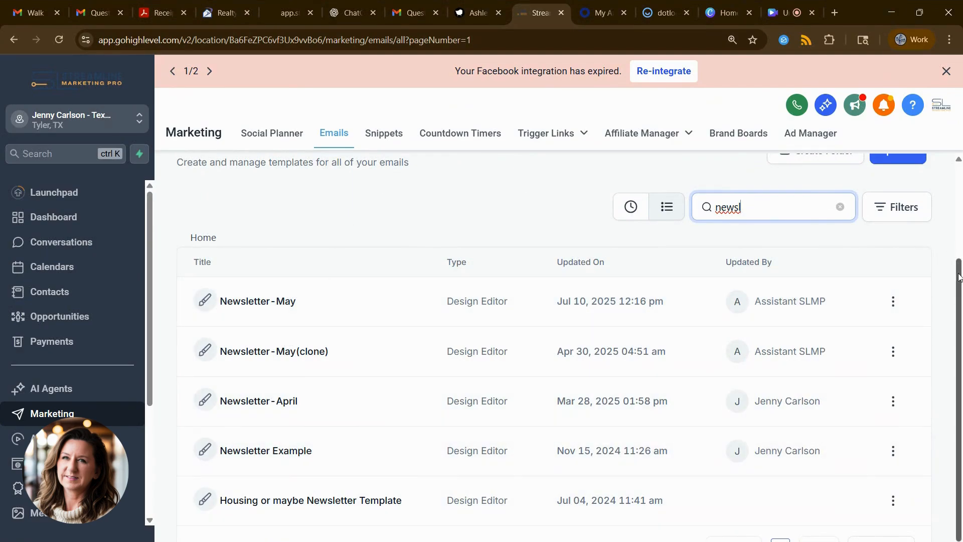
scroll(955, 241, "up", 1)
scroll(952, 241, "up", 1)
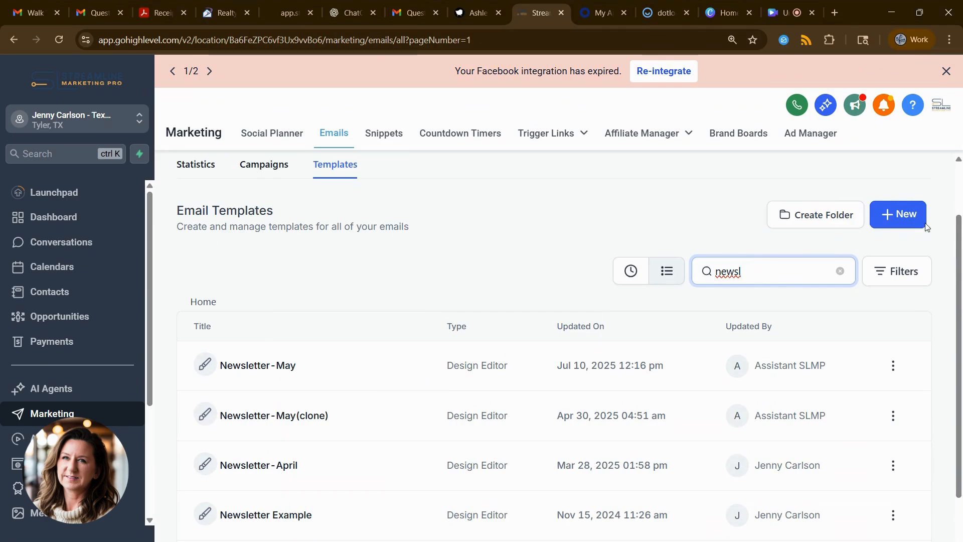
- Start a new template from the email marketing template library and filter it to the Real Estate category
left_click(910, 221)
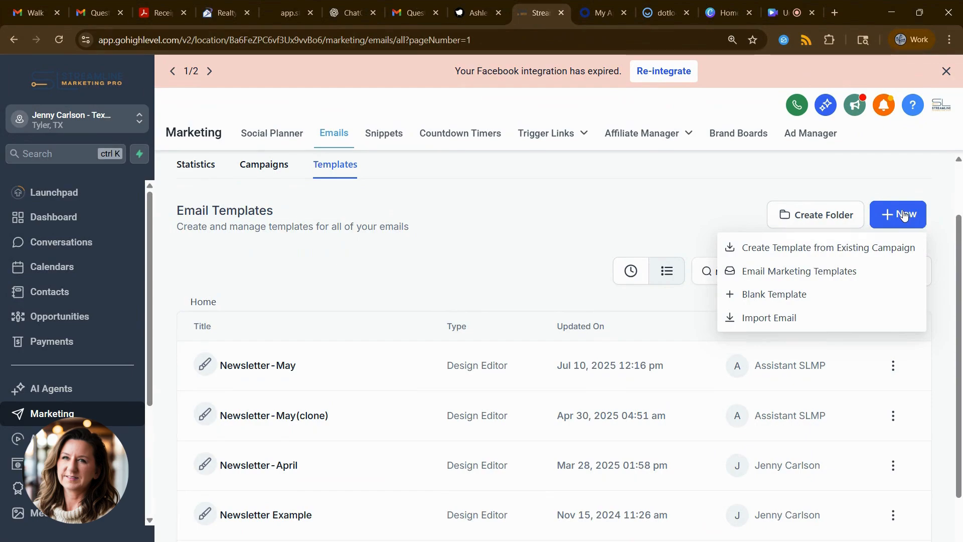
left_click(782, 275)
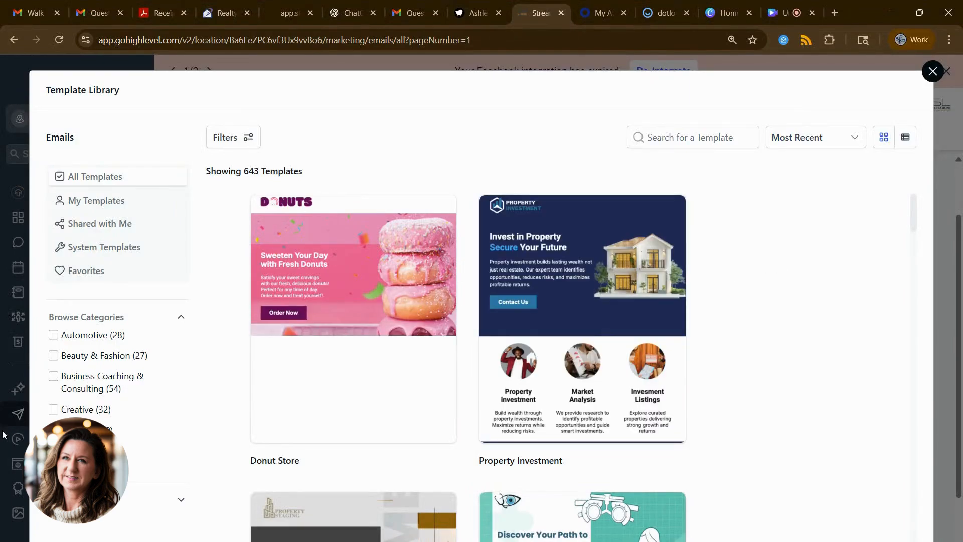
left_click(70, 451)
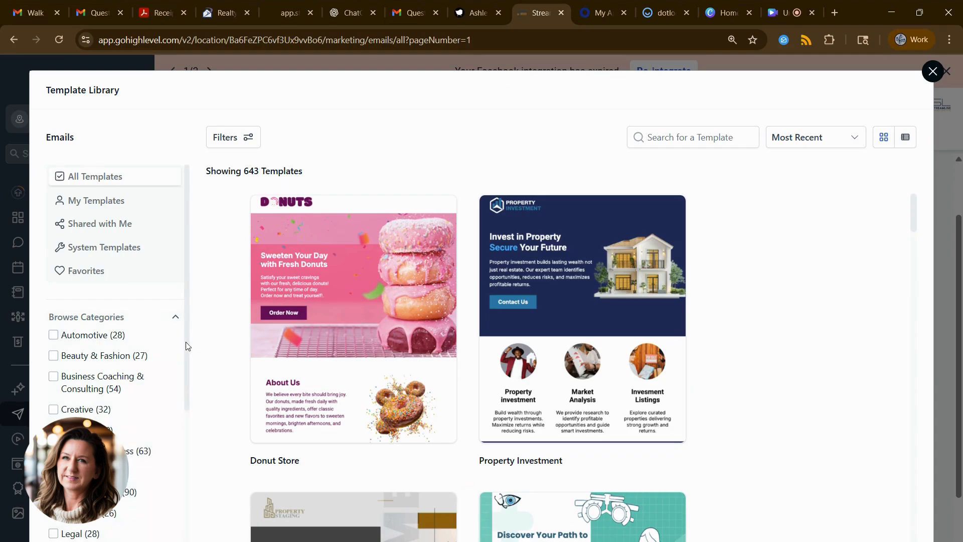
left_click_drag(186, 346, 177, 492)
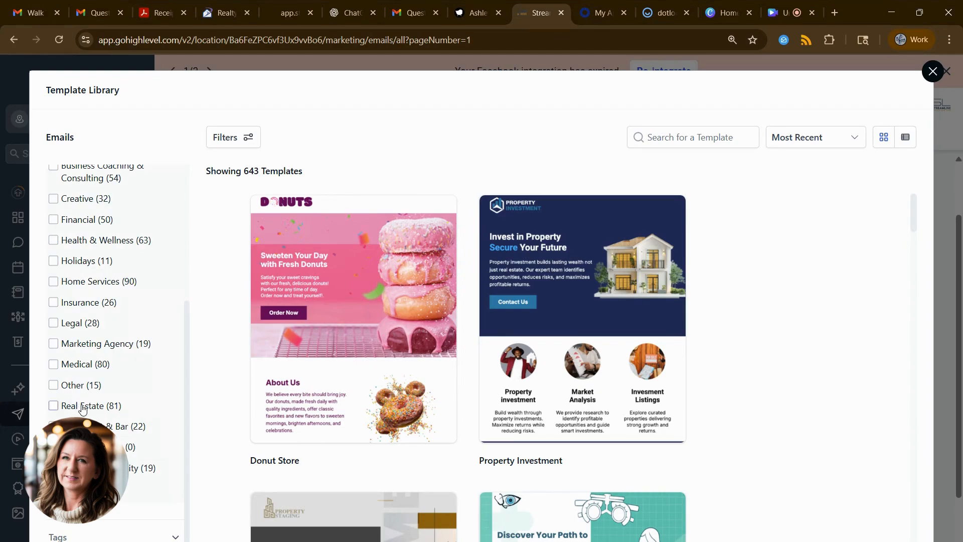
left_click(53, 405)
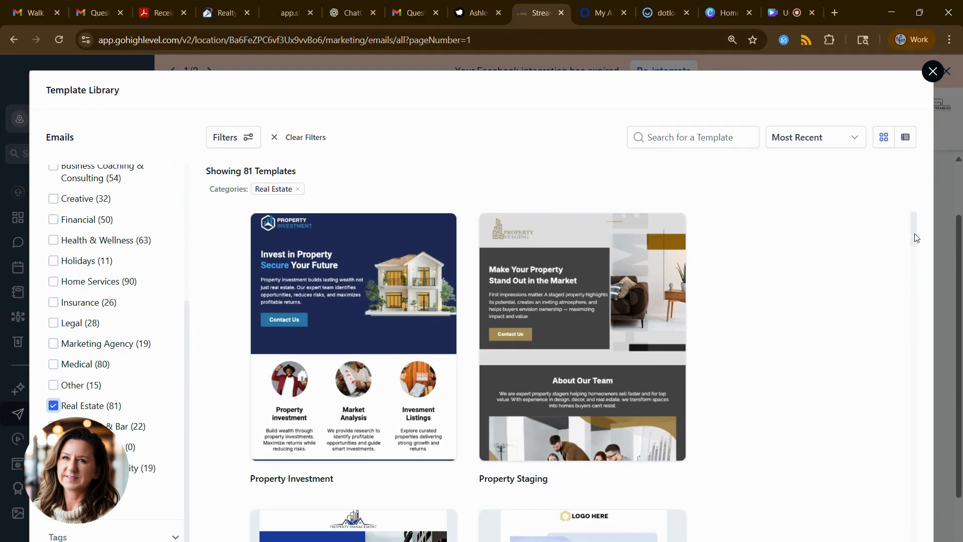
left_click_drag(916, 238, 900, 348)
- Try searching the Real Estate templates for "news" and clear the search term
left_click(716, 137)
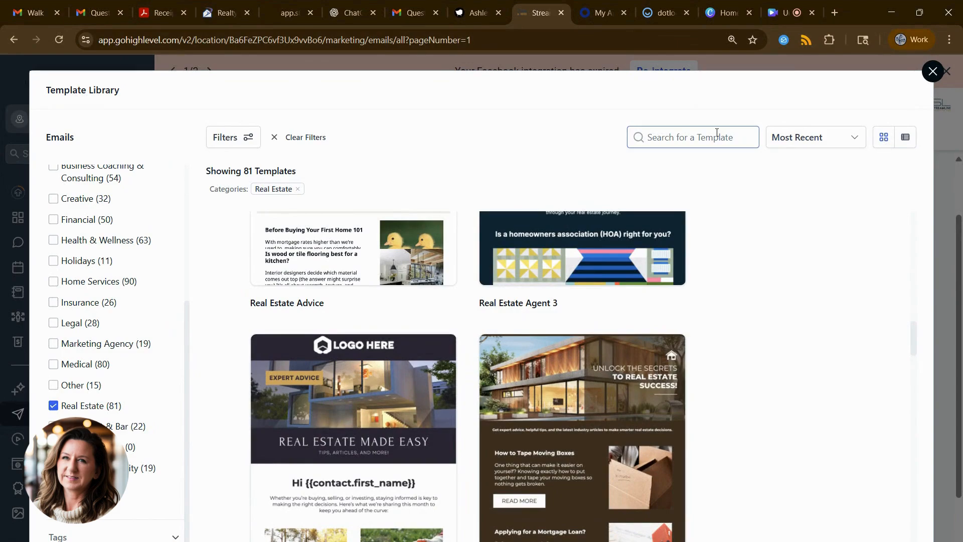
type("news")
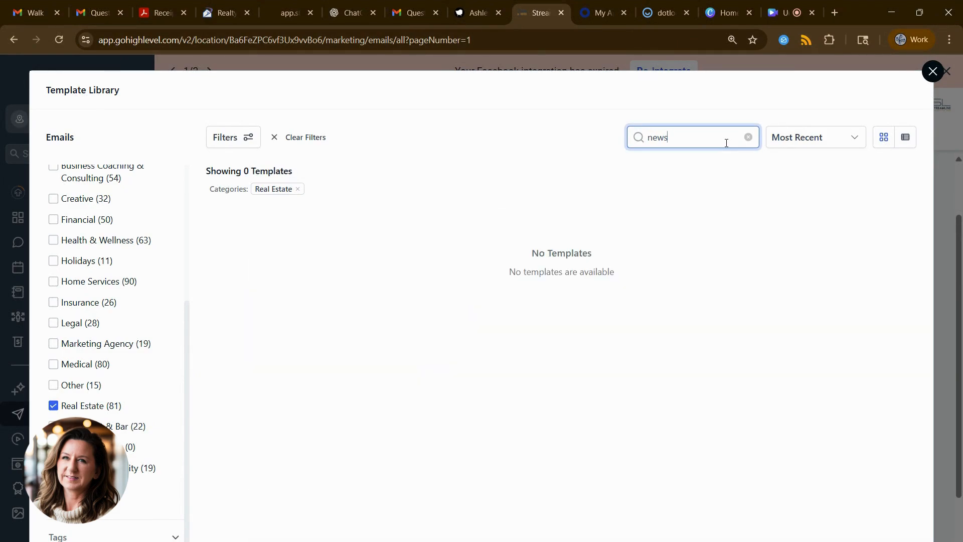
key("BackSpace")
key("BackSpace")
key("BackSpace")
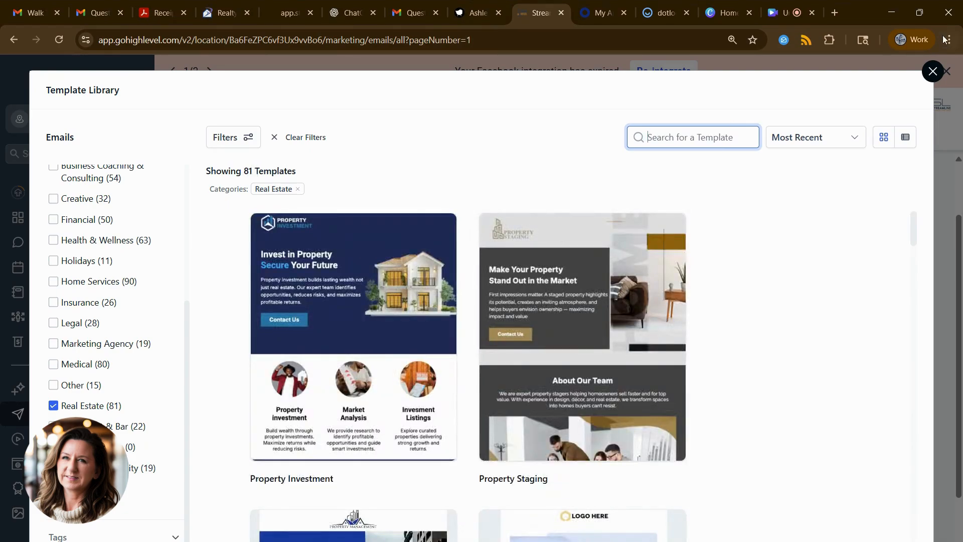
- Choose the "Real Estate Agent 2" template for the new email
left_click(917, 239)
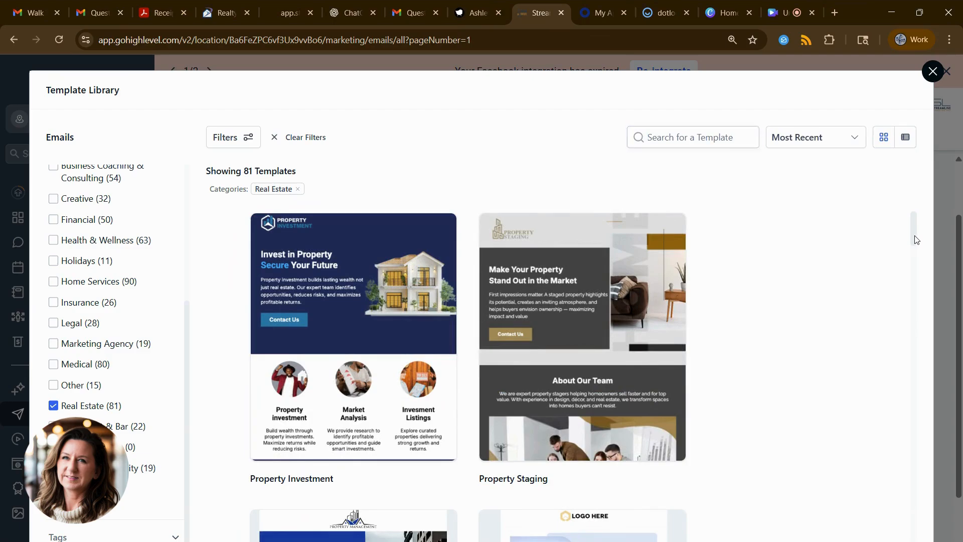
left_click_drag(916, 240, 906, 361)
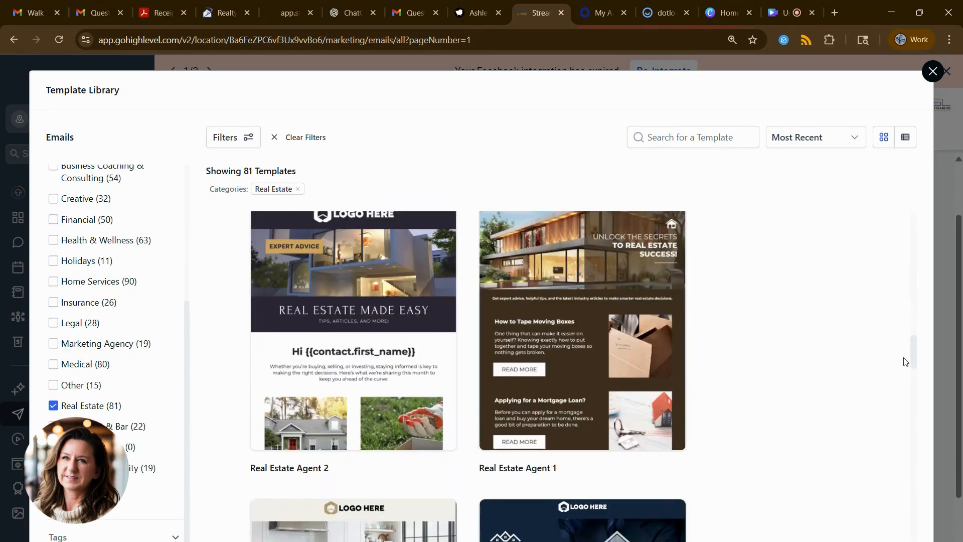
mouse_move(291, 314)
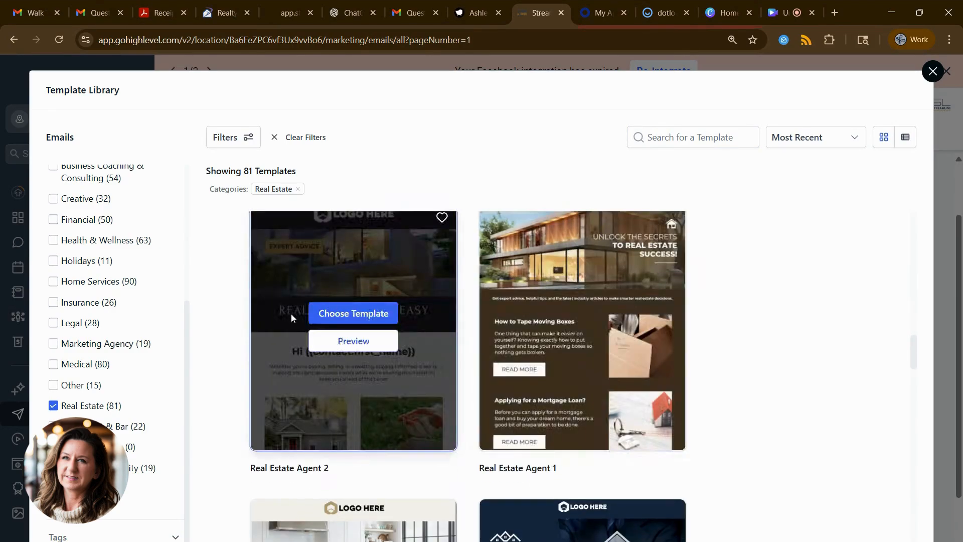
left_click(344, 314)
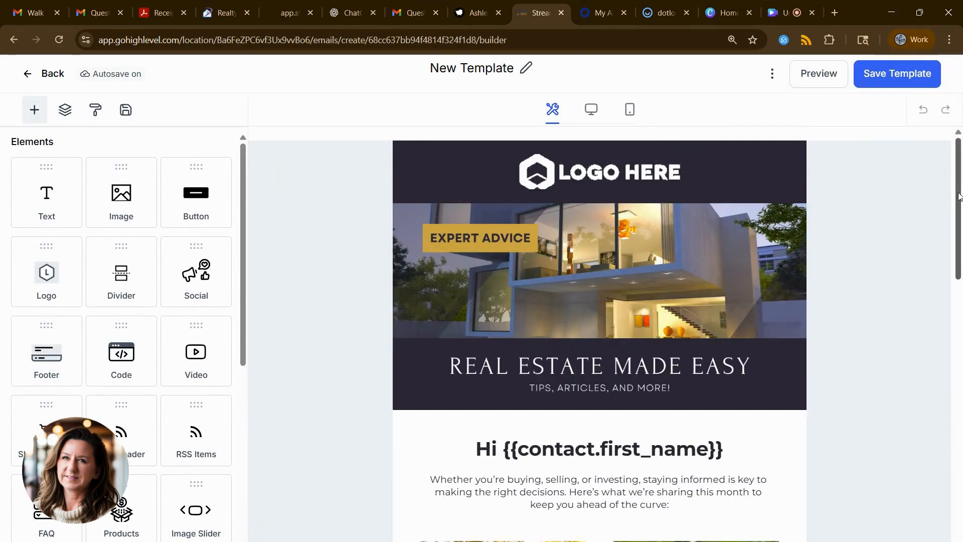
- Look over the template's full layout and open the media library for the house header image
left_click_drag(959, 196, 943, 482)
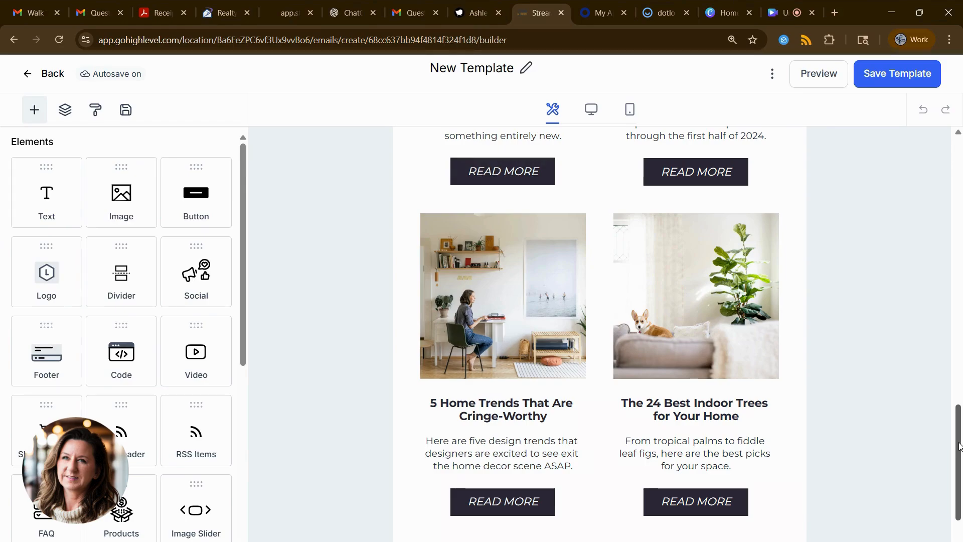
left_click_drag(959, 446, 893, 175)
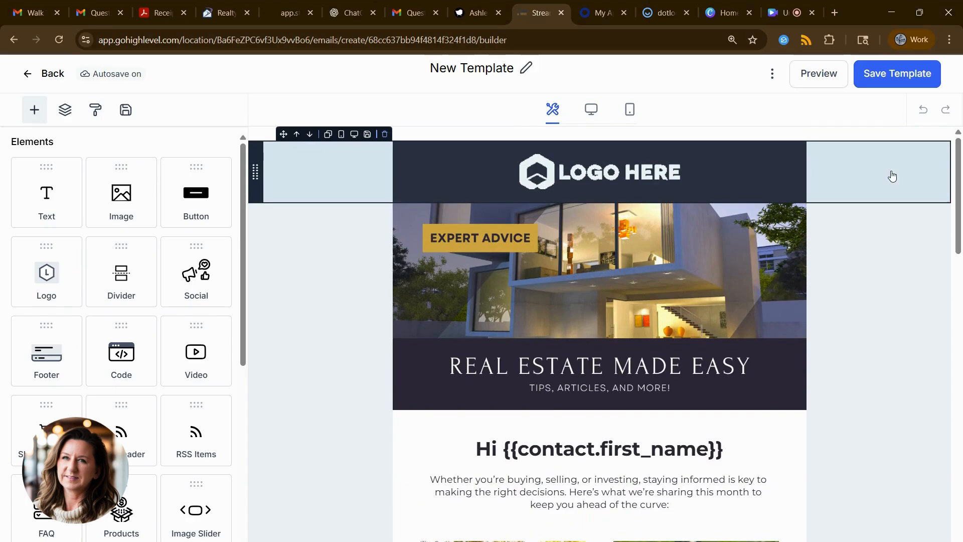
left_click(681, 229)
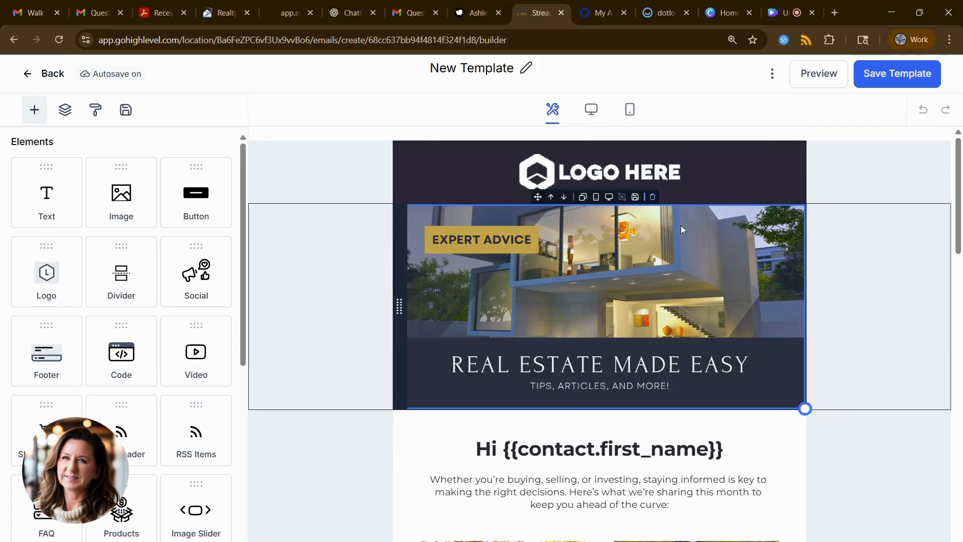
left_click(569, 276)
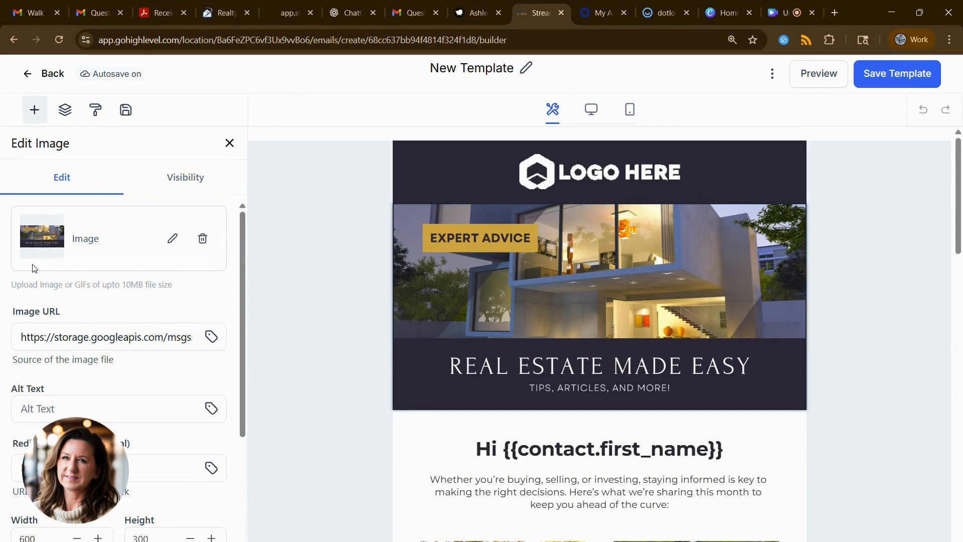
left_click(41, 328)
left_click(174, 241)
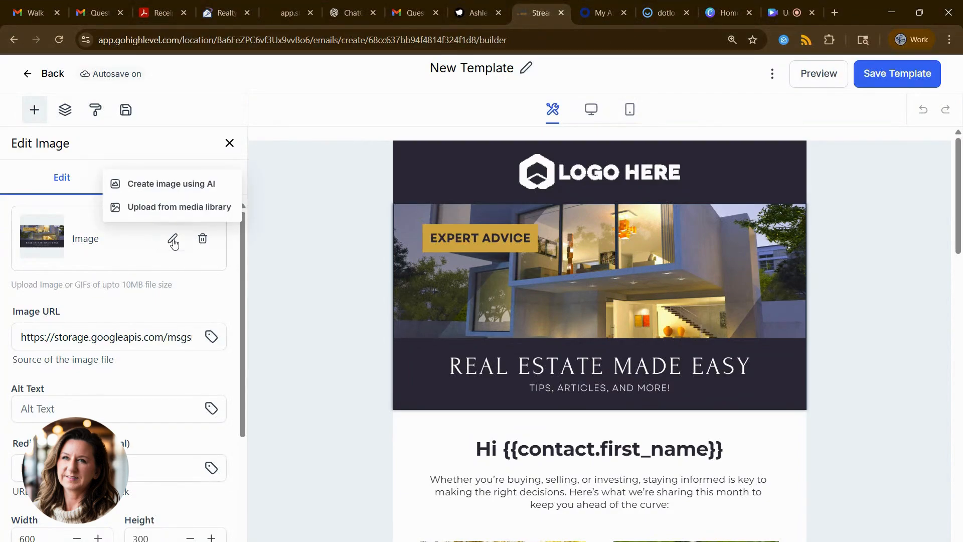
left_click(157, 210)
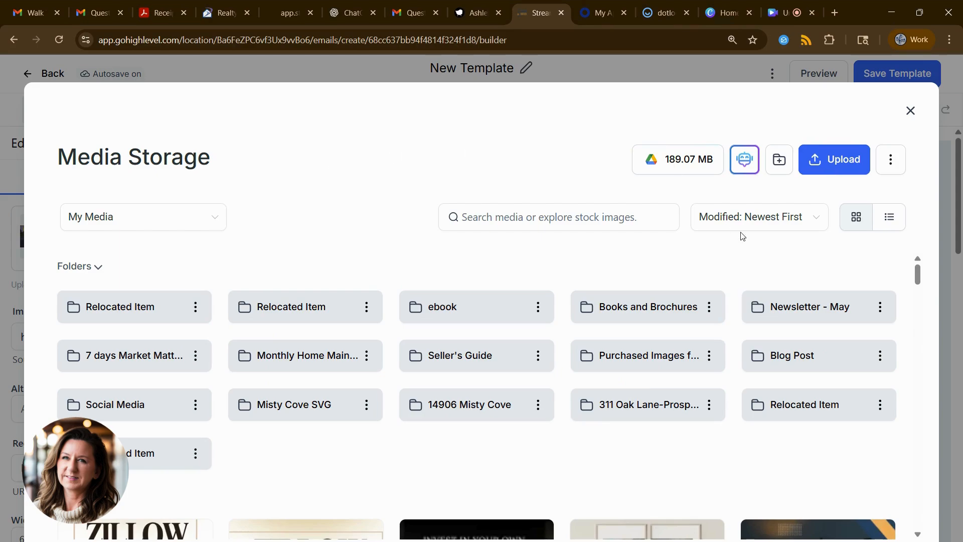
- Open and cancel a file upload, select the "The Best CRM Is the One You..." image, and close the media library without inserting it
left_click(824, 160)
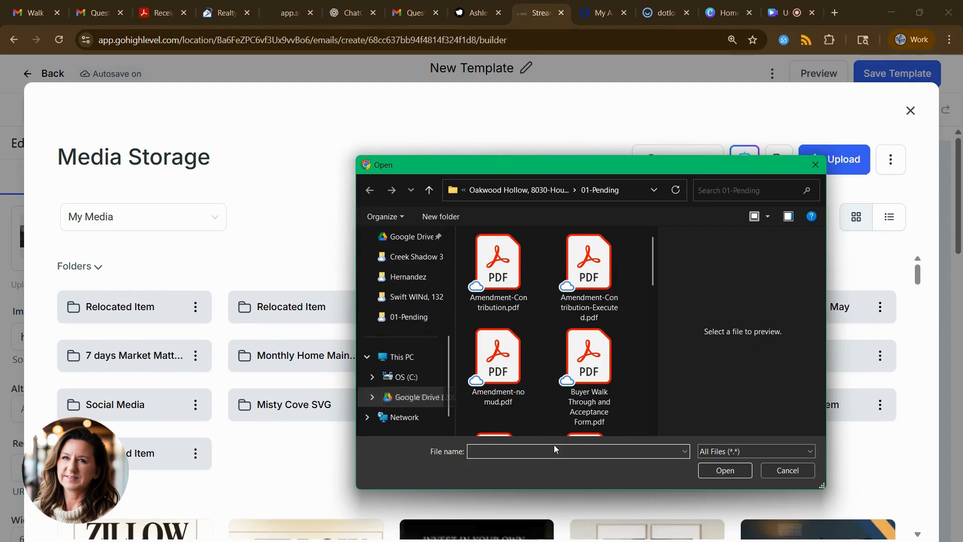
left_click(781, 472)
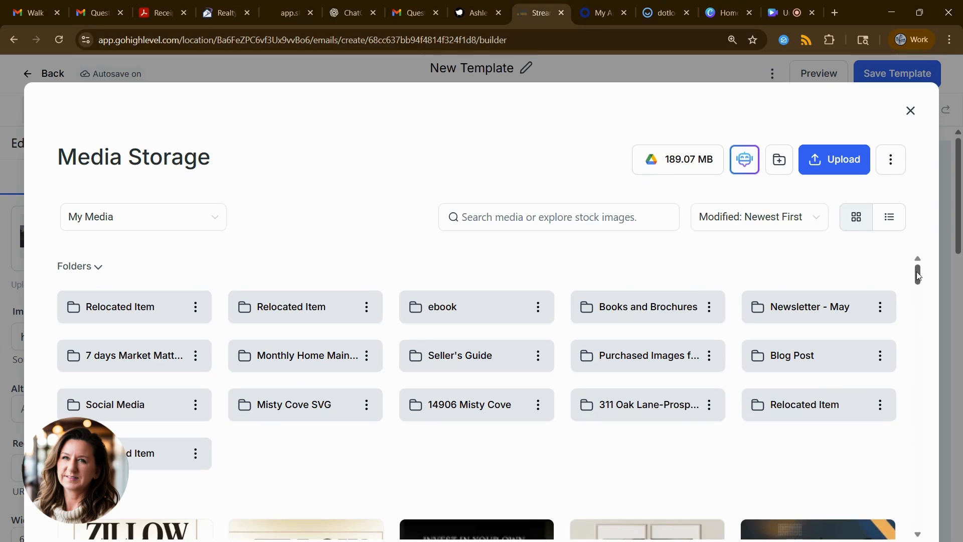
mouse_move(917, 272)
left_mouse_down()
mouse_move(917, 299)
mouse_move(917, 288)
left_mouse_up()
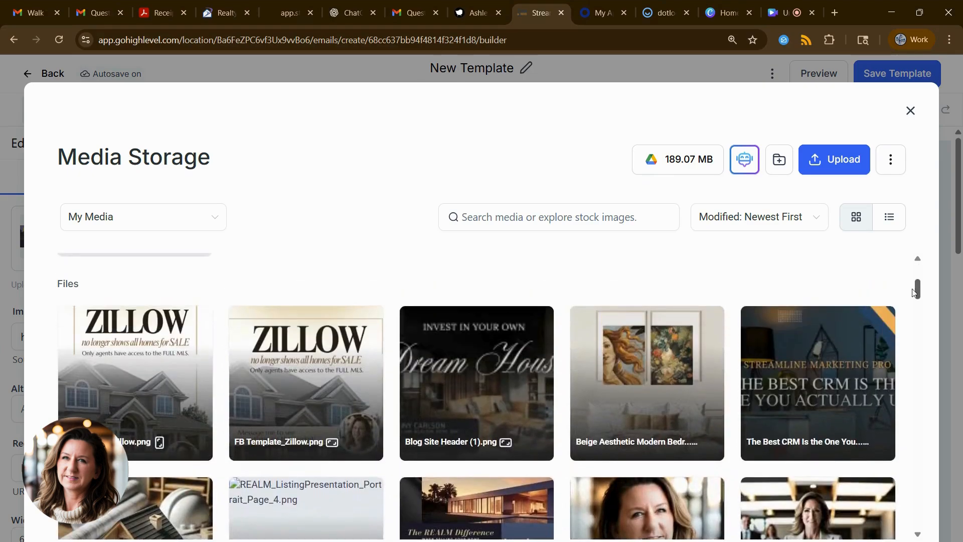
left_click(832, 370)
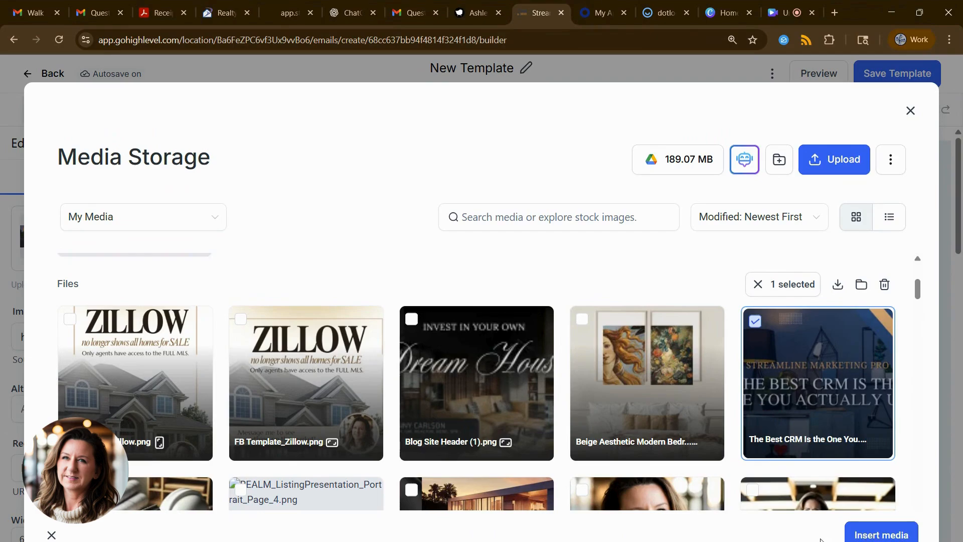
left_click(910, 111)
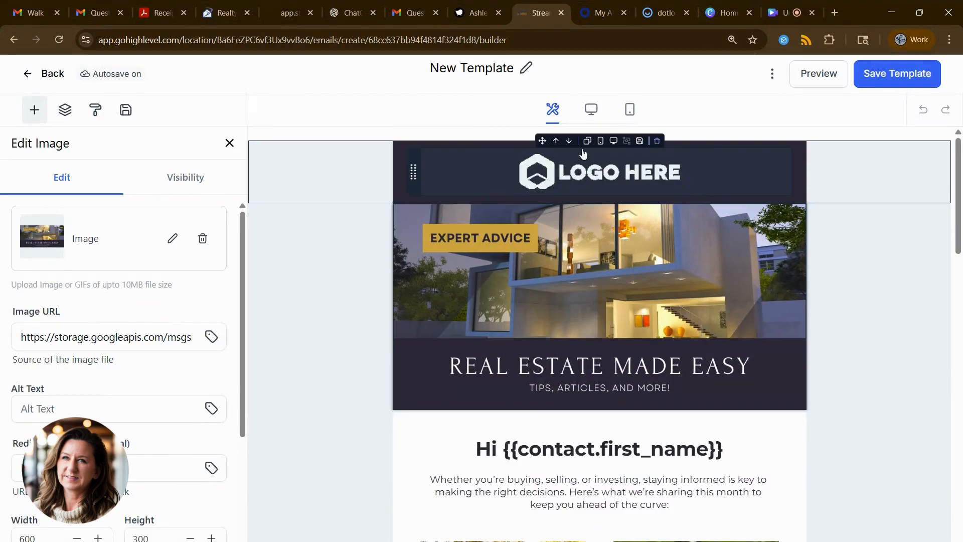
- Replace the placeholder logo at the head of the email with the "Big Texas Realty - Gold" image from the media library
left_click(584, 172)
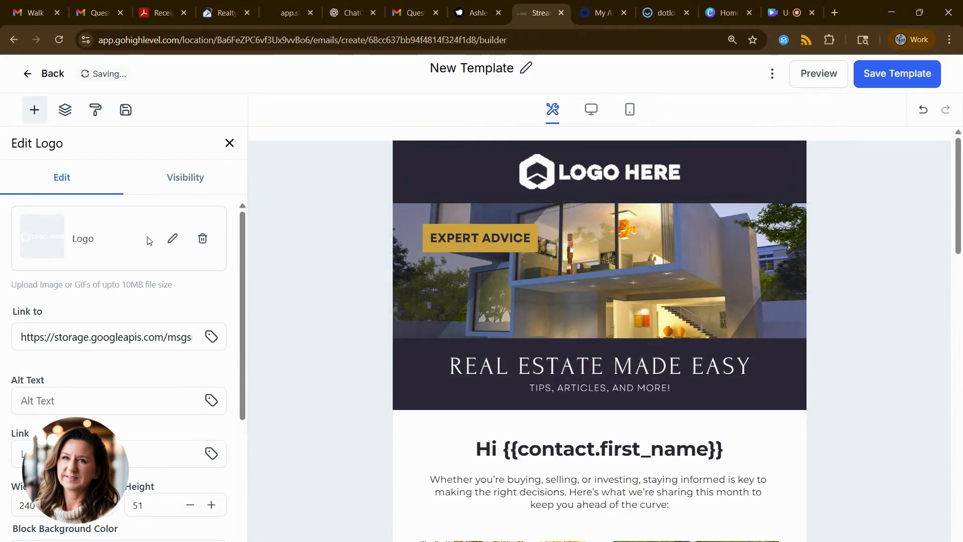
left_click(173, 240)
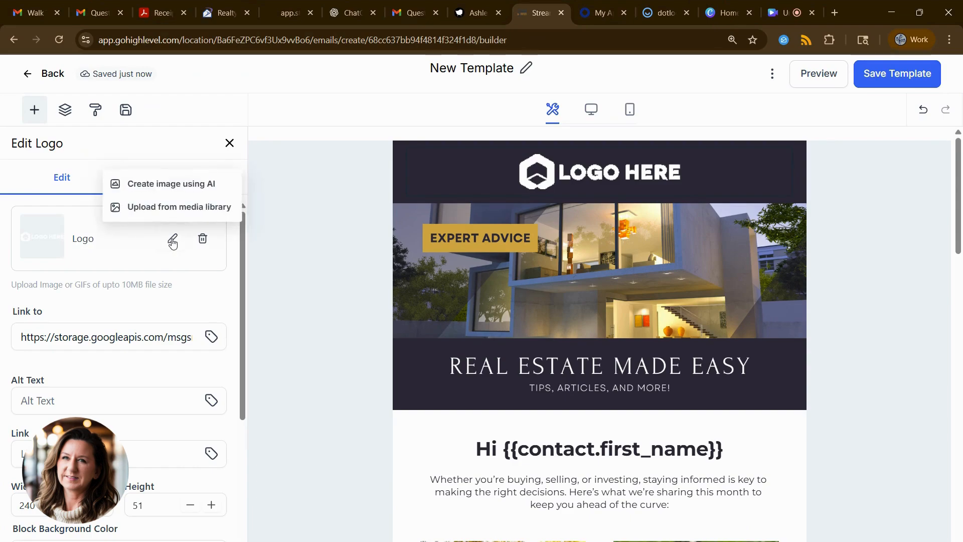
left_click(163, 208)
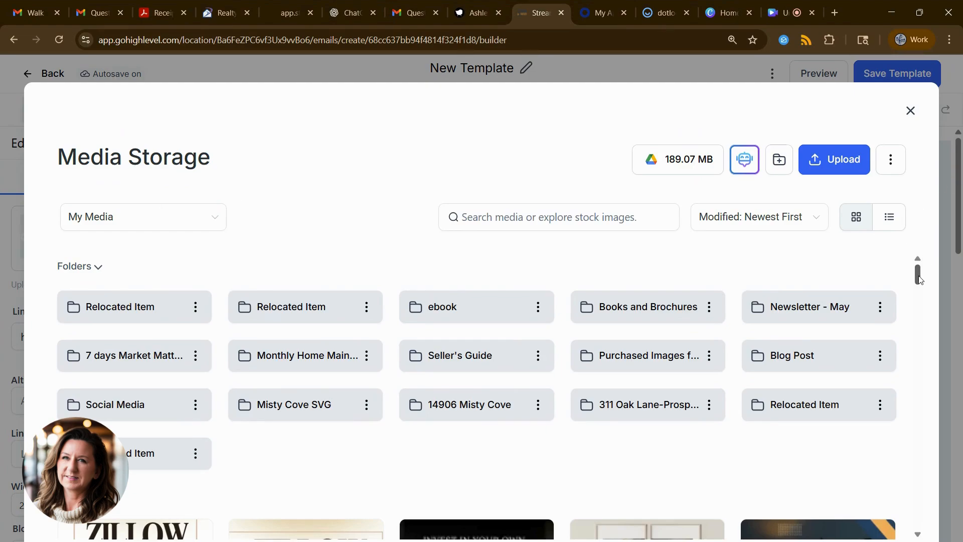
left_click_drag(920, 277, 916, 464)
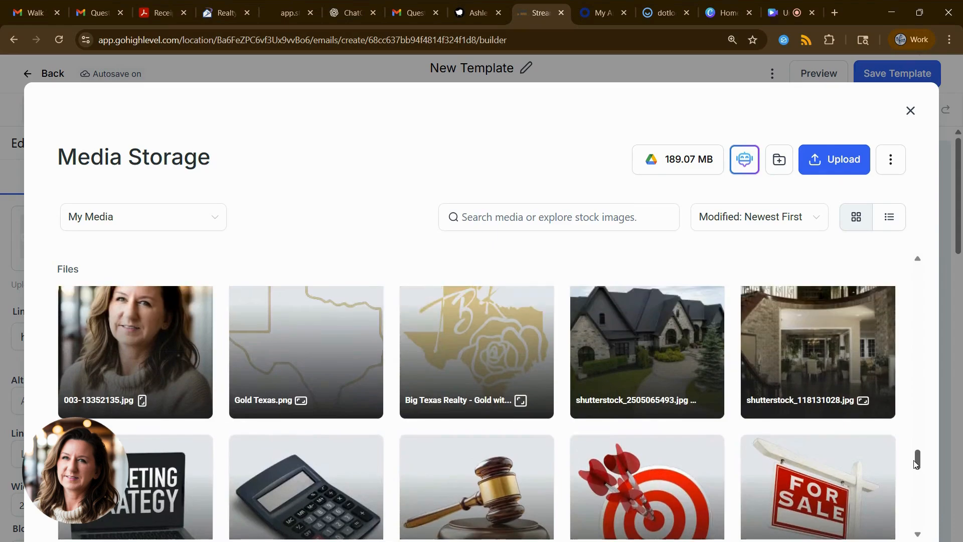
left_click(469, 352)
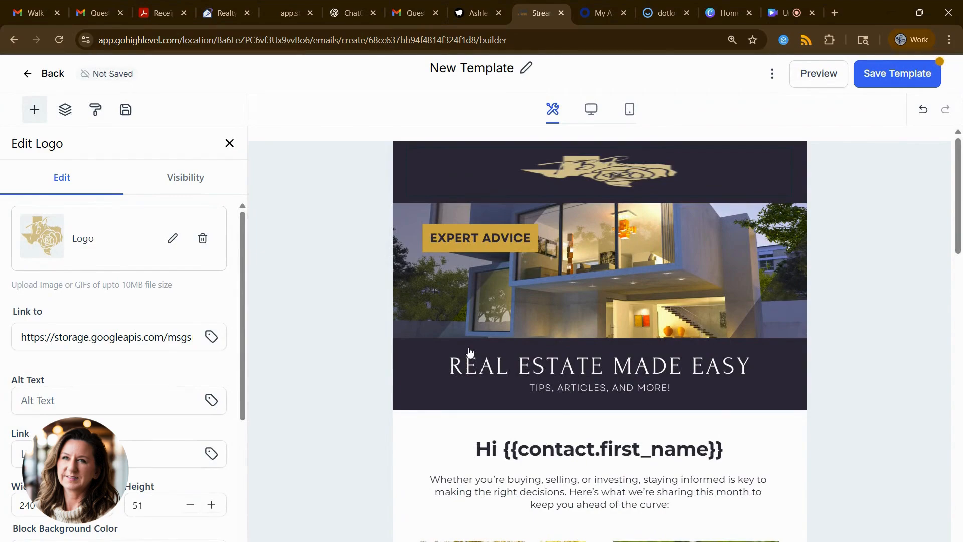
- Resize the header logo on the canvas to about 62 by 62
left_click(630, 173)
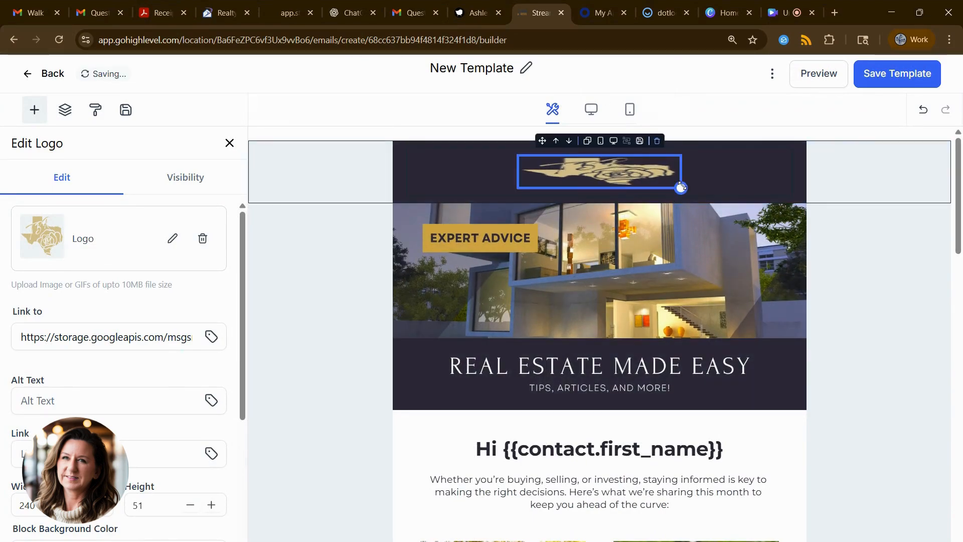
left_click_drag(681, 187, 684, 198)
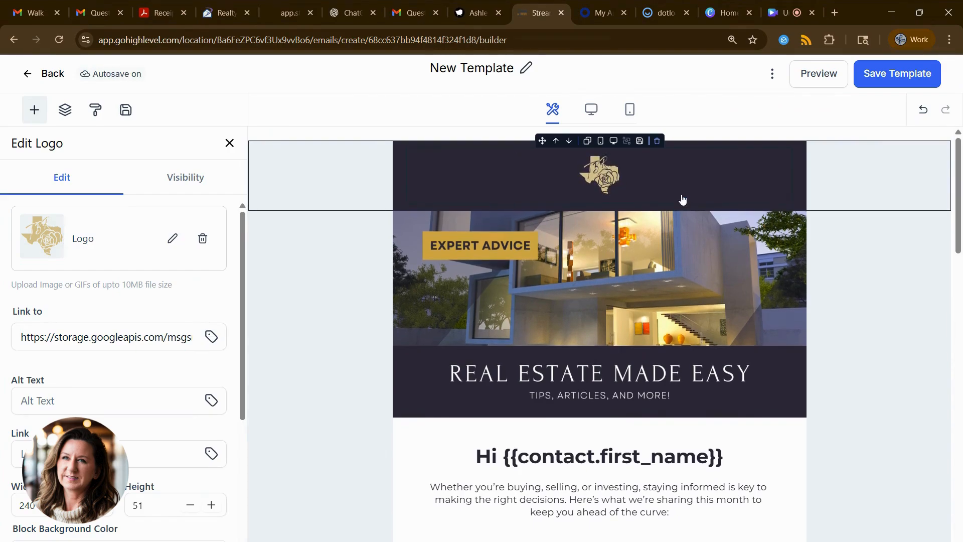
left_click(617, 186)
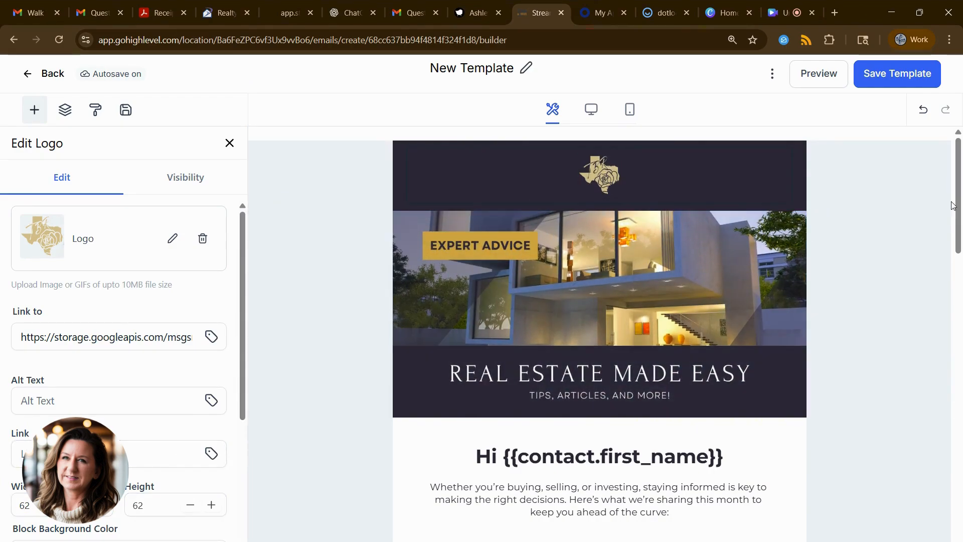
- Select the greeting's {{contact.first_name}} placeholder and browse the available merge fields, including the Contact fields and their Custom Fields
left_click_drag(956, 198, 960, 276)
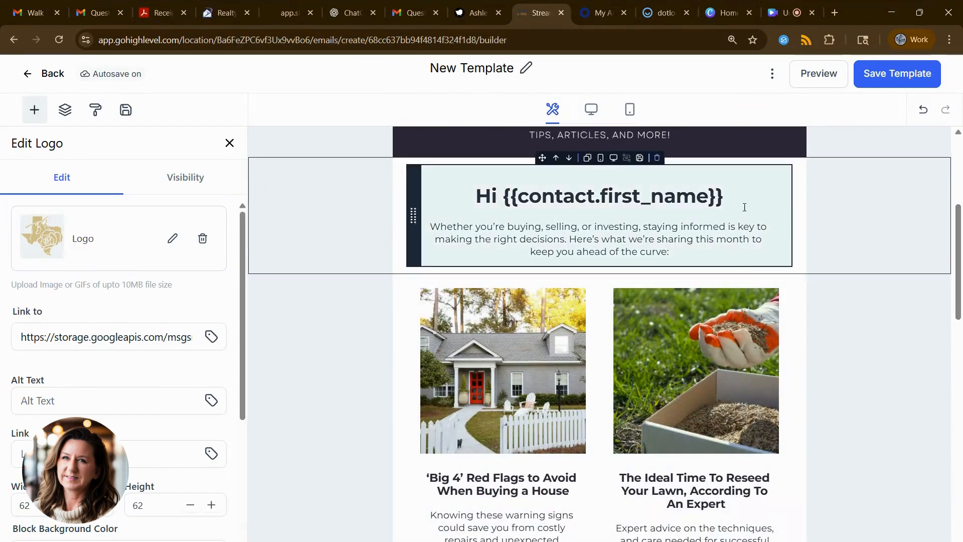
left_click(708, 201)
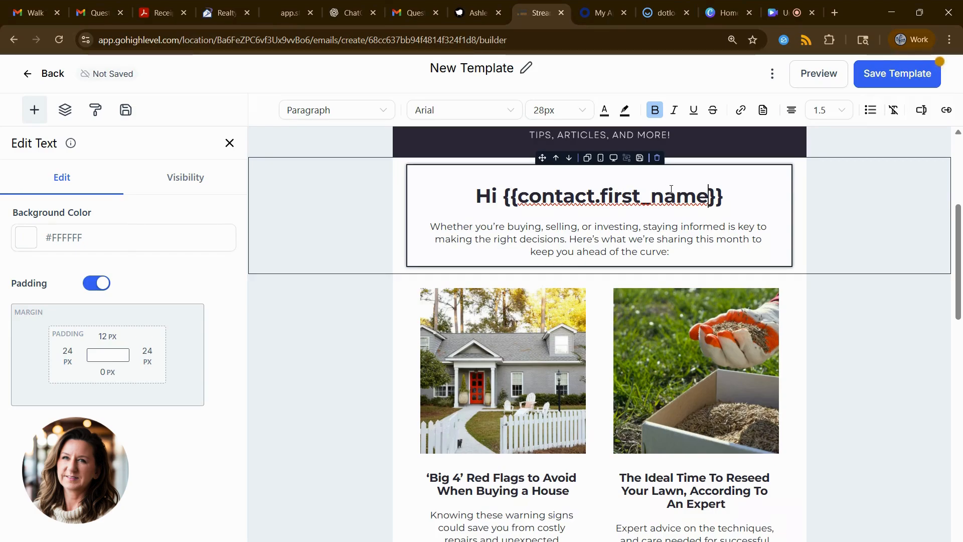
left_click_drag(731, 198, 502, 196)
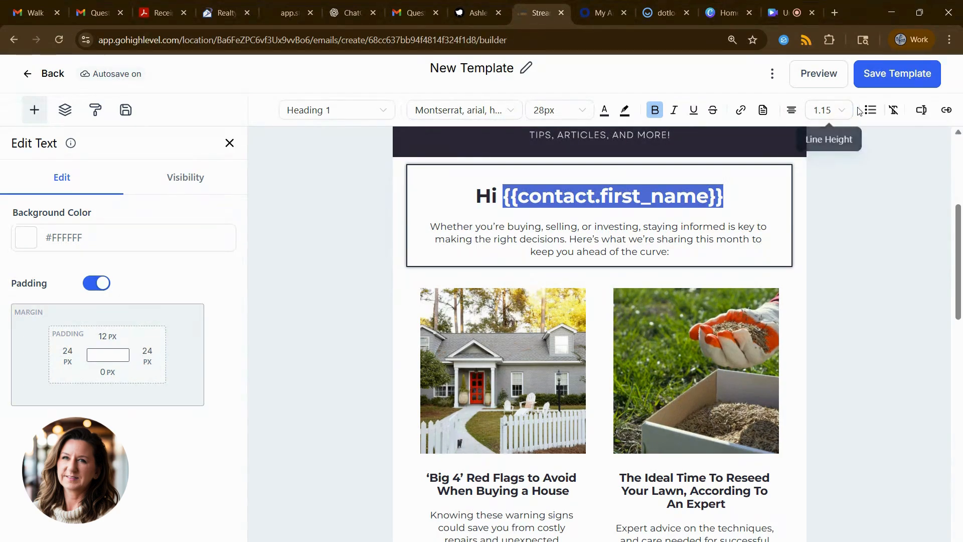
left_click(926, 112)
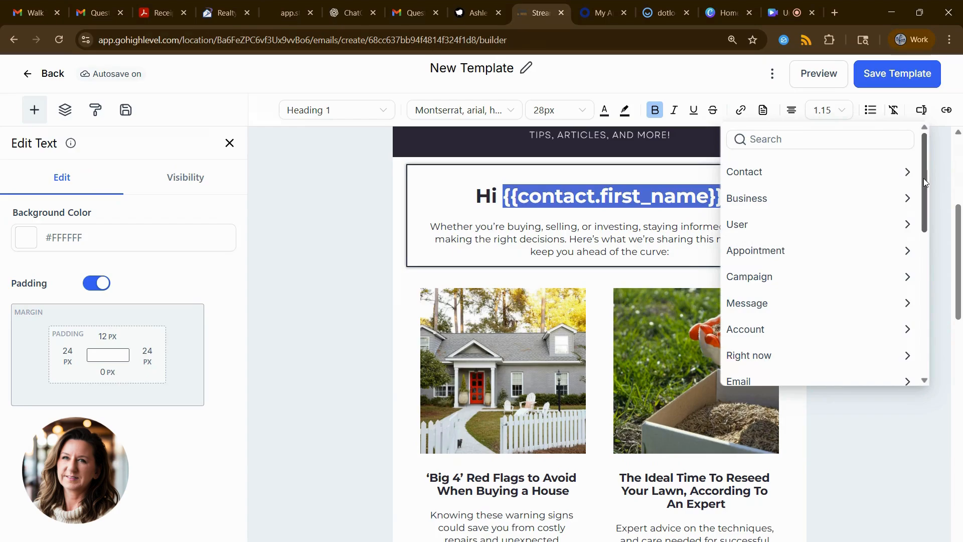
mouse_move(923, 179)
left_mouse_down()
mouse_move(925, 326)
mouse_move(920, 186)
mouse_move(908, 170)
left_mouse_up()
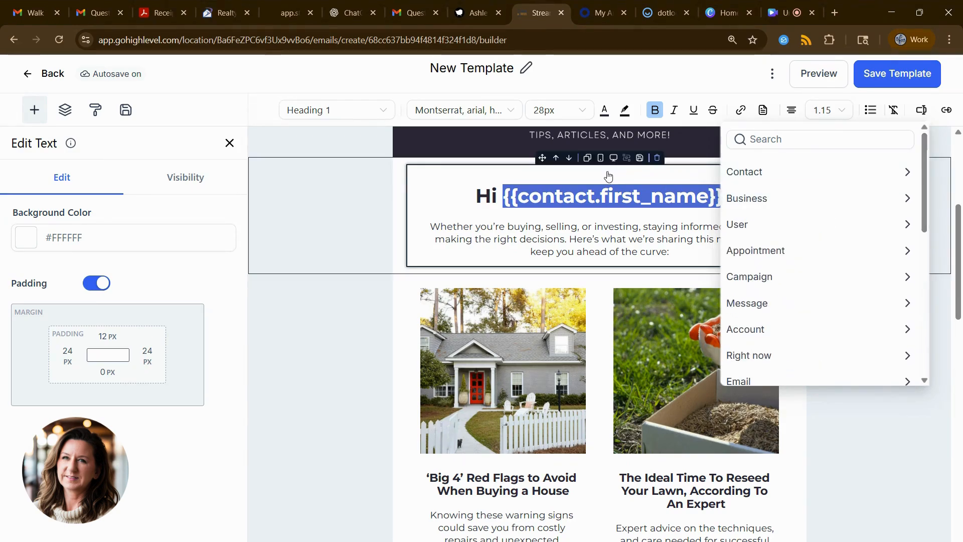
left_click(756, 177)
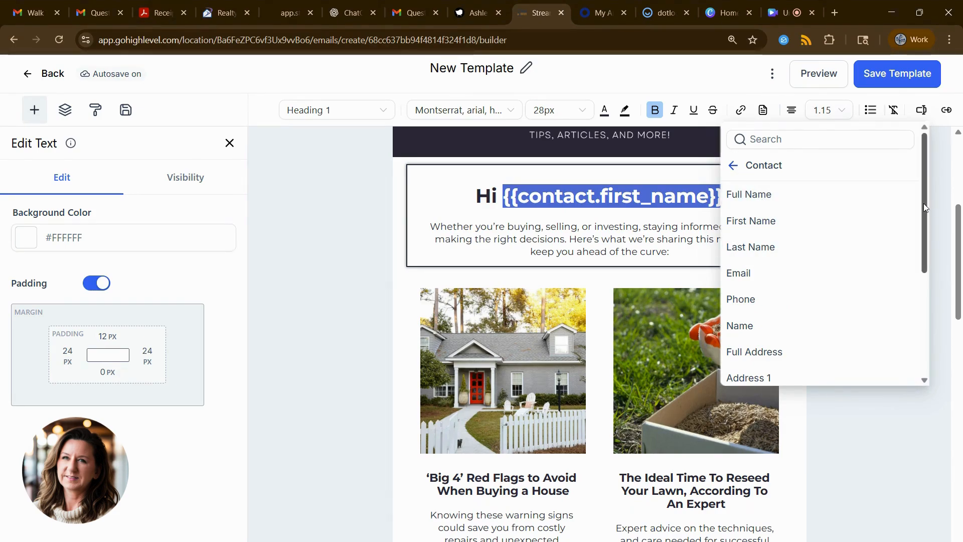
left_click_drag(924, 203, 925, 312)
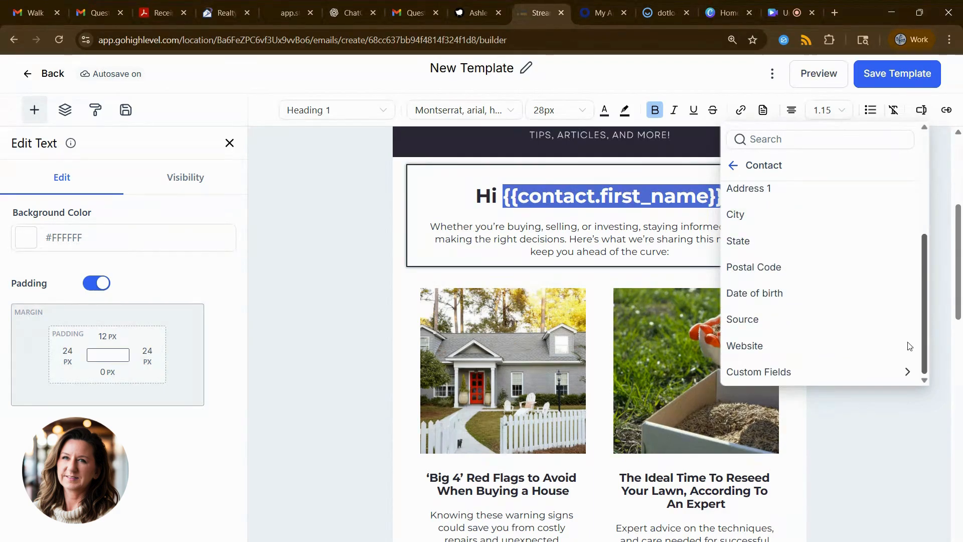
left_click(839, 374)
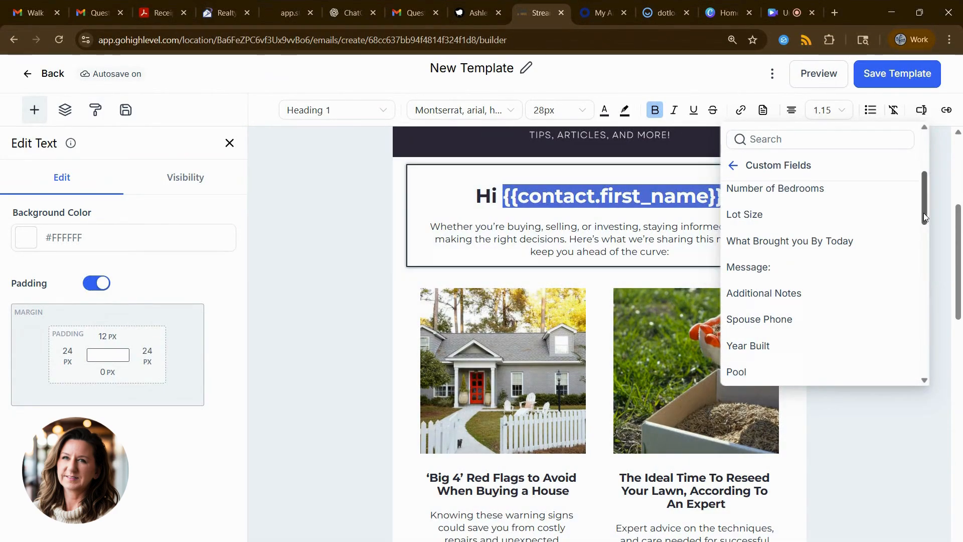
left_click_drag(923, 213, 926, 168)
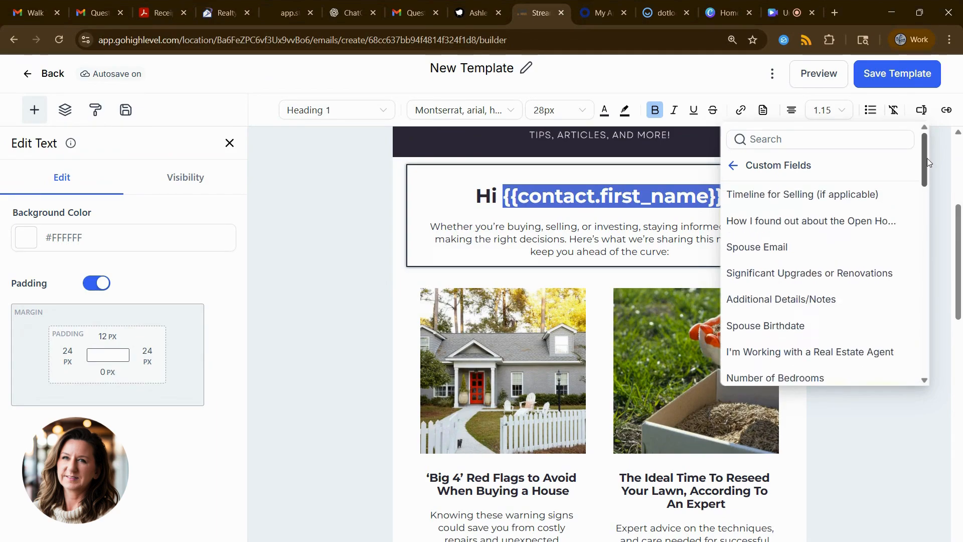
left_click_drag(927, 158, 932, 247)
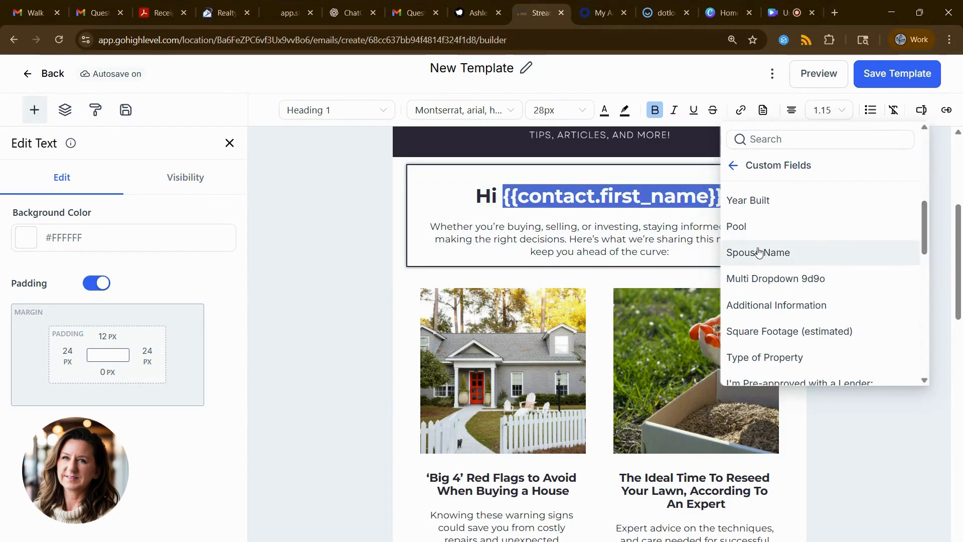
left_click(732, 168)
left_click(732, 168)
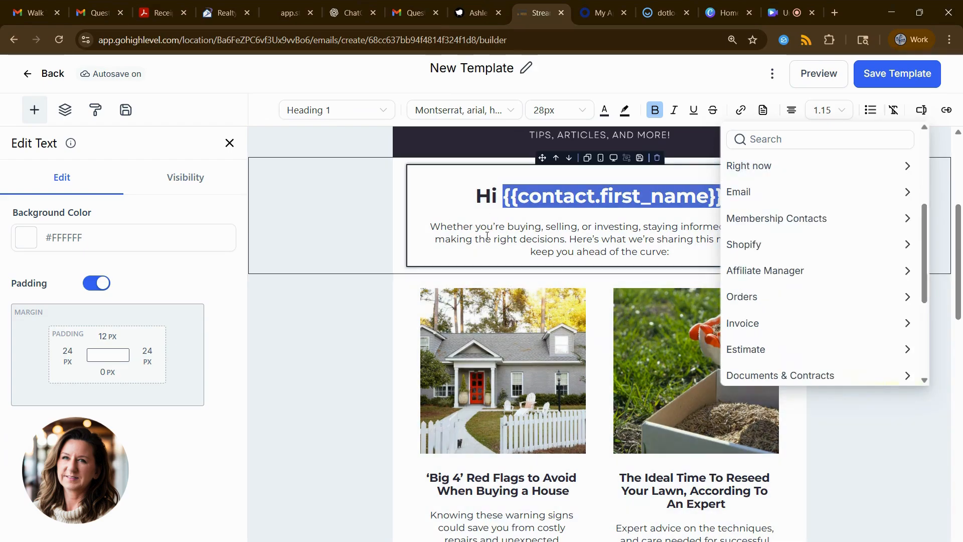
- Replace "what we're sharing this month to keep you ahead of the curve:" in the intro paragraph with the filler text "jjjjjjjjjjjhiugyufuyf"
left_click(486, 238)
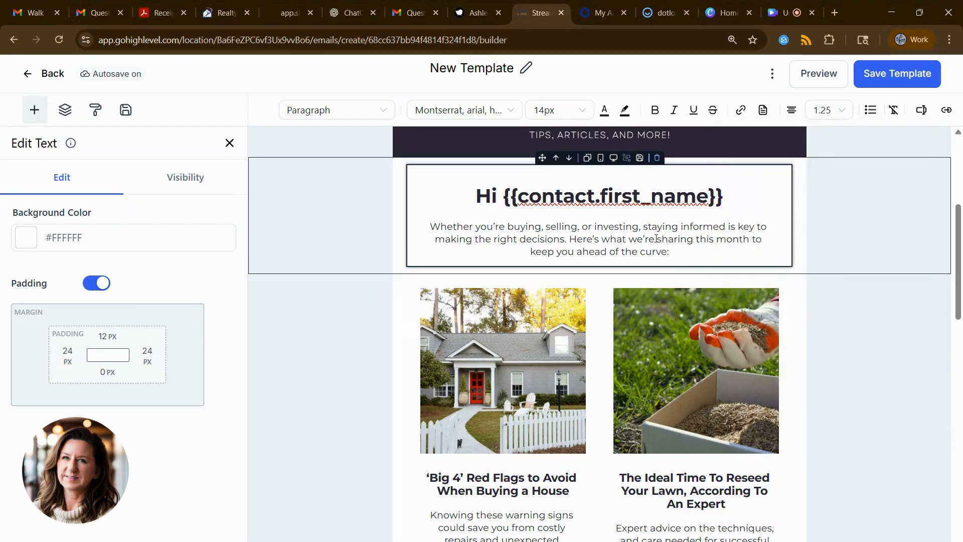
left_click_drag(664, 252, 601, 239)
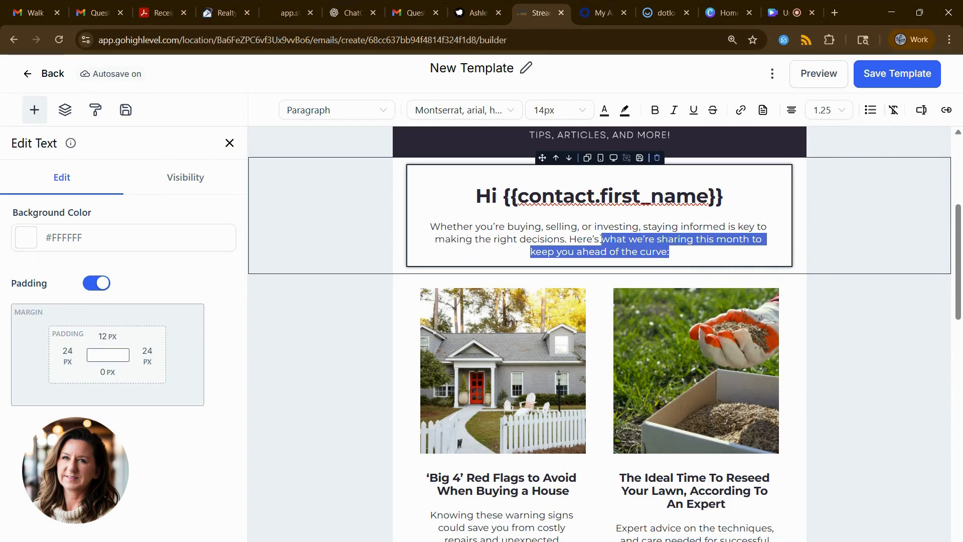
type("jjjjjj")
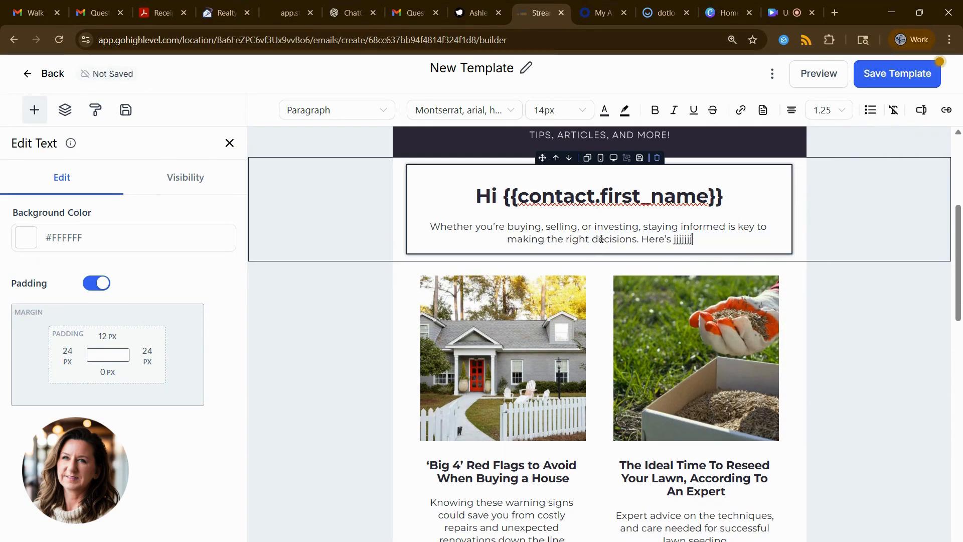
type("jjjjjhiugyufuyf")
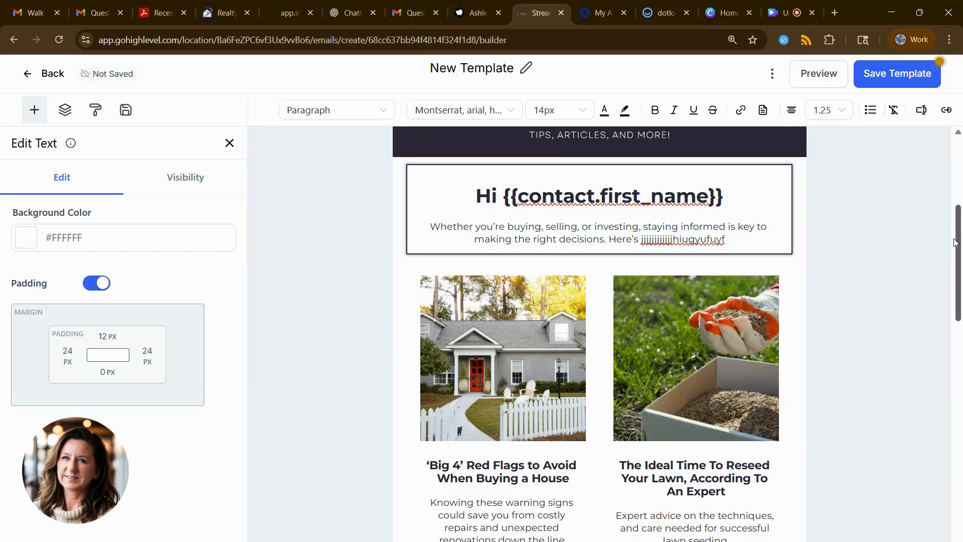
- Examine the editing options of the 'Big 4' Red Flags article's image, text and READ MORE button, and review the surrounding layout
left_click_drag(959, 246, 961, 290)
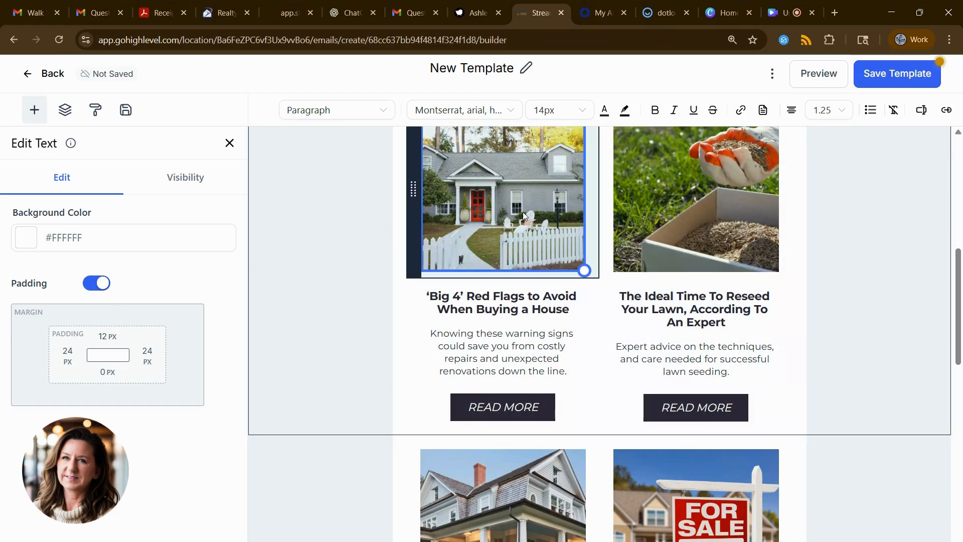
left_click(523, 216)
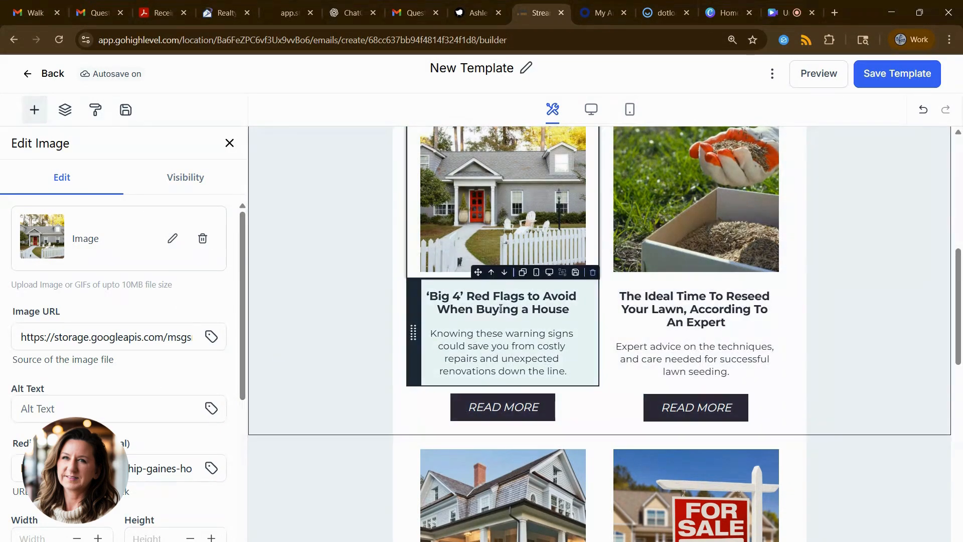
left_click(491, 325)
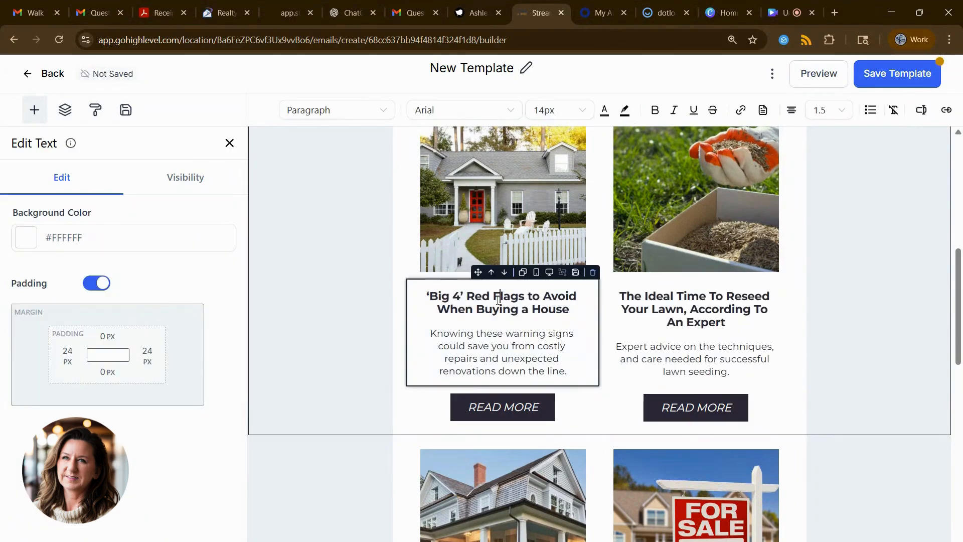
left_click(496, 417)
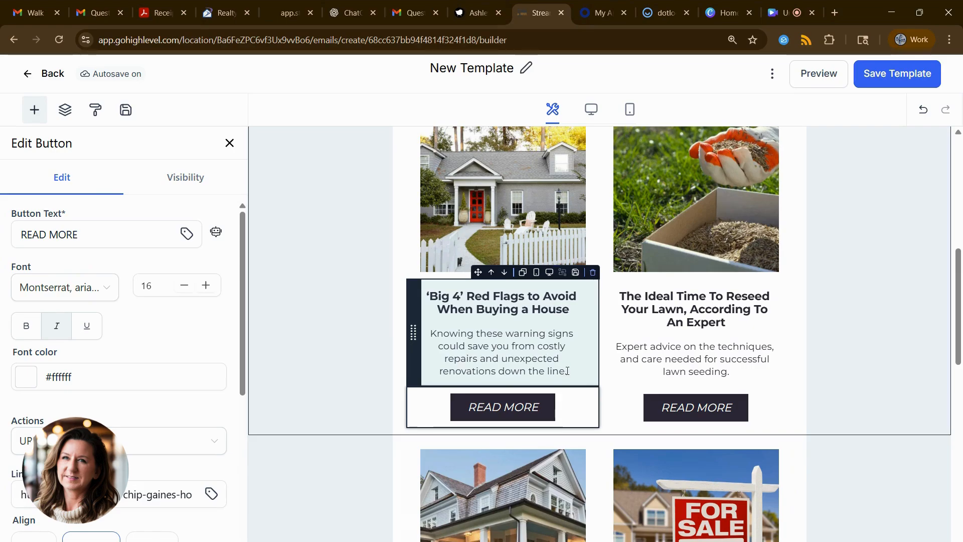
left_click_drag(568, 372, 527, 371)
mouse_move(545, 372)
left_mouse_down()
mouse_move(544, 360)
mouse_move(545, 371)
left_mouse_up()
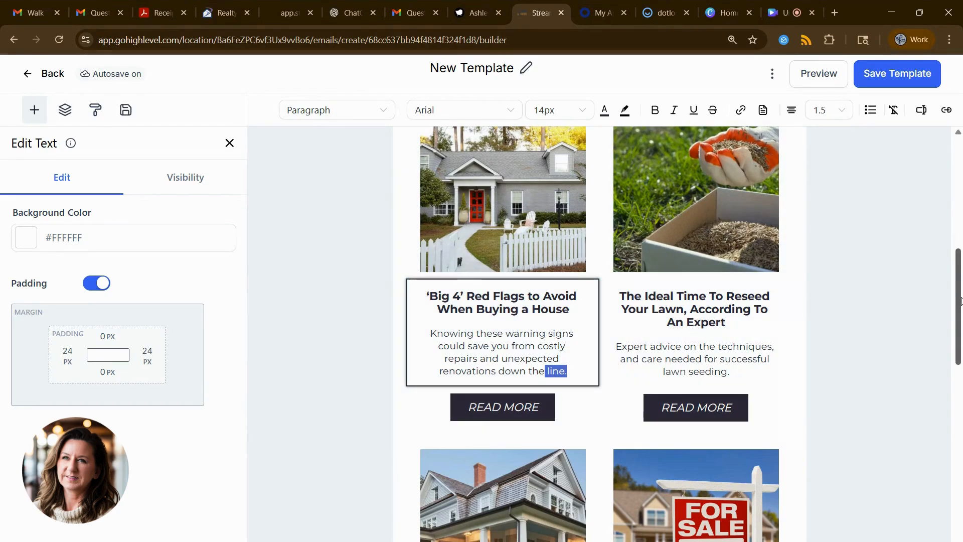
scroll(961, 305, "up", 6)
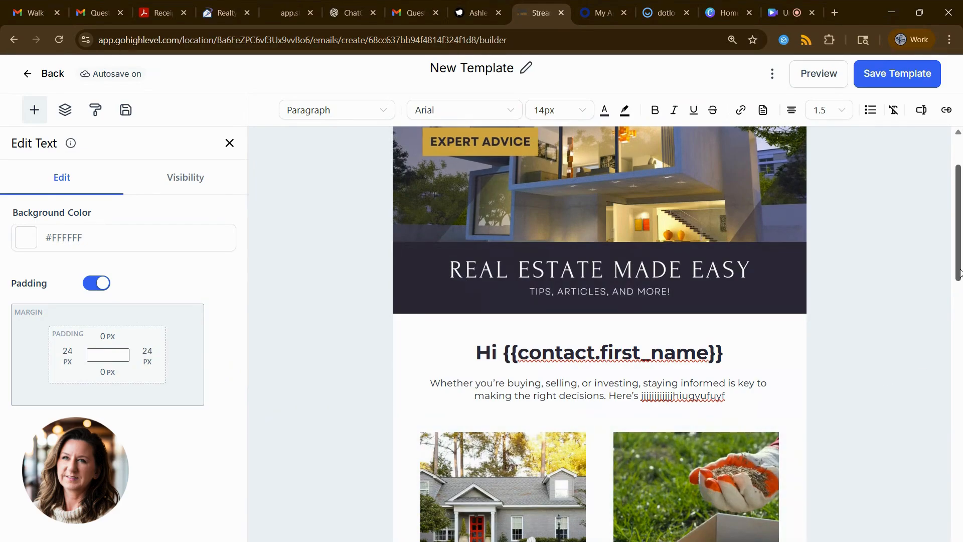
left_click_drag(960, 277, 959, 329)
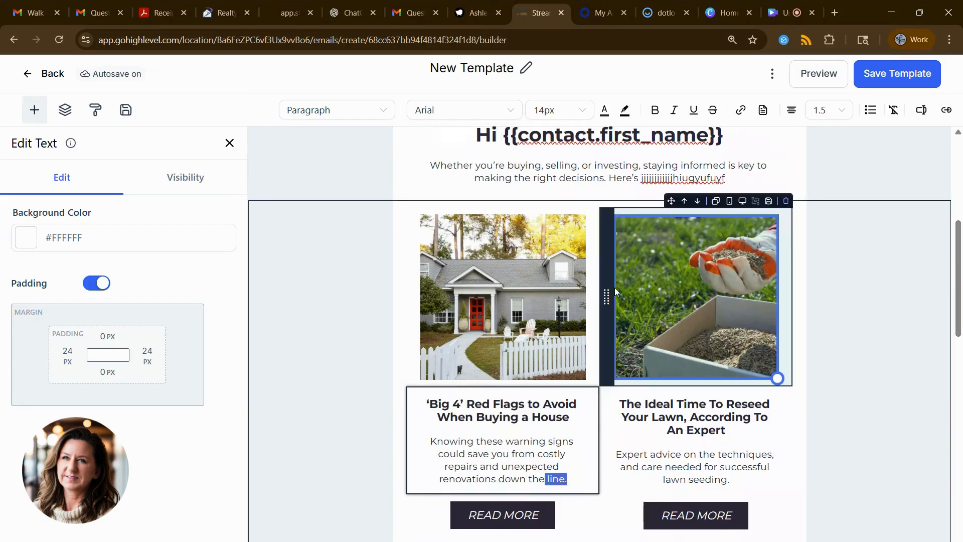
- Add a custom HTML code block between the intro paragraph and the article images, and select its placeholder code
left_click(28, 73)
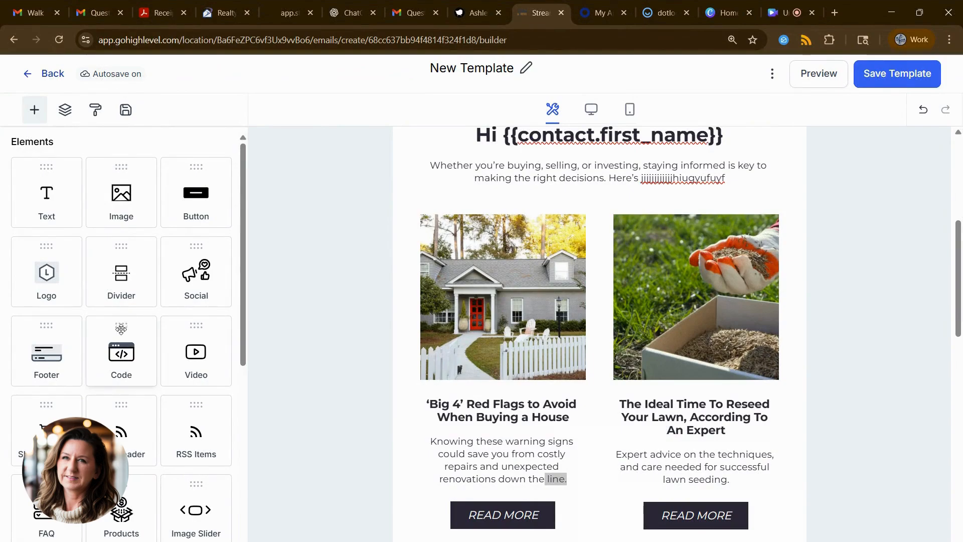
left_click_drag(121, 330, 451, 184)
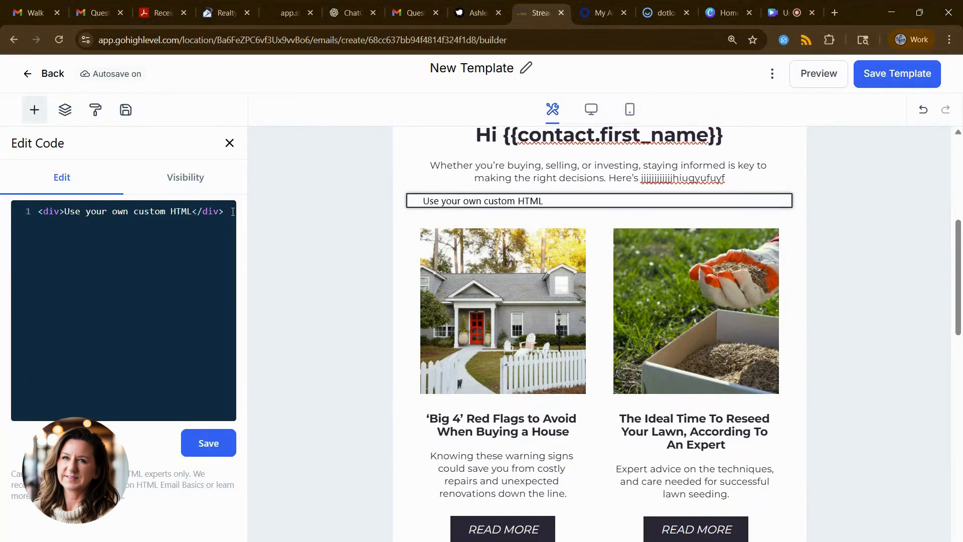
left_click_drag(234, 211, 17, 206)
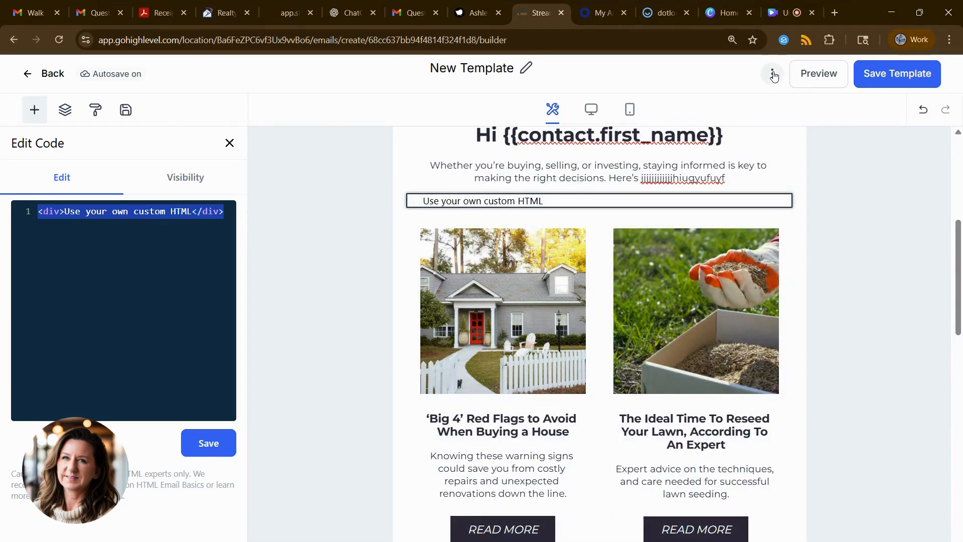
- Prepare a test email of the template with the subject "newsletter test" and close the form without sending
left_click(774, 75)
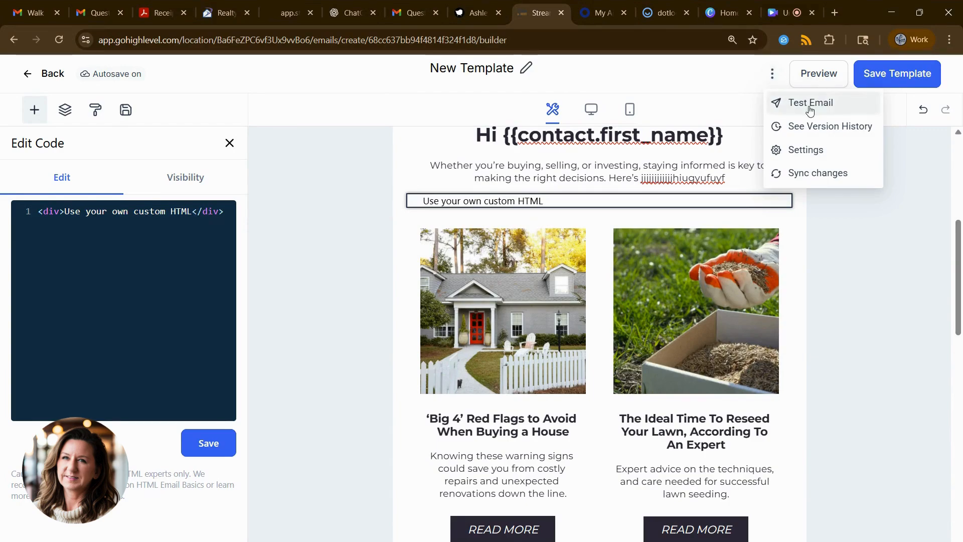
left_click(810, 103)
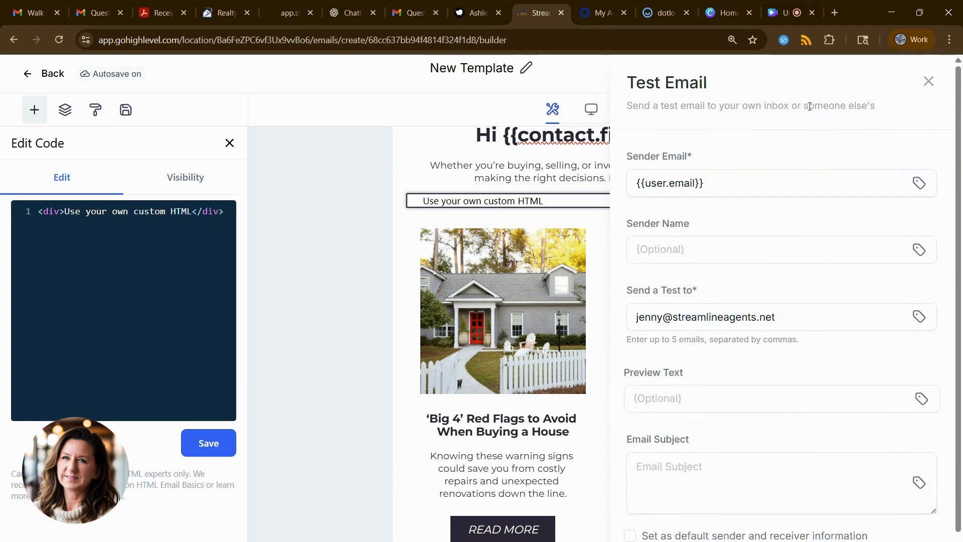
left_click(708, 183)
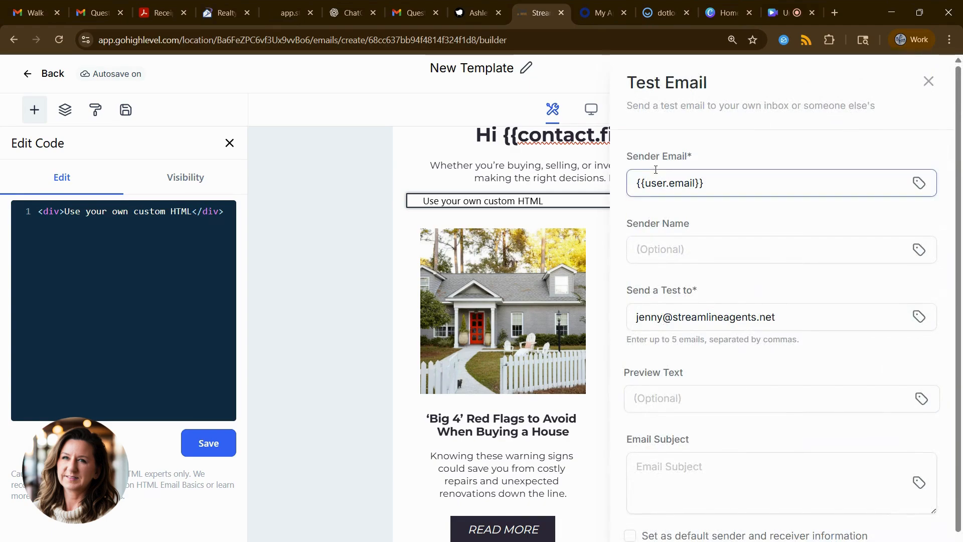
left_click(703, 262)
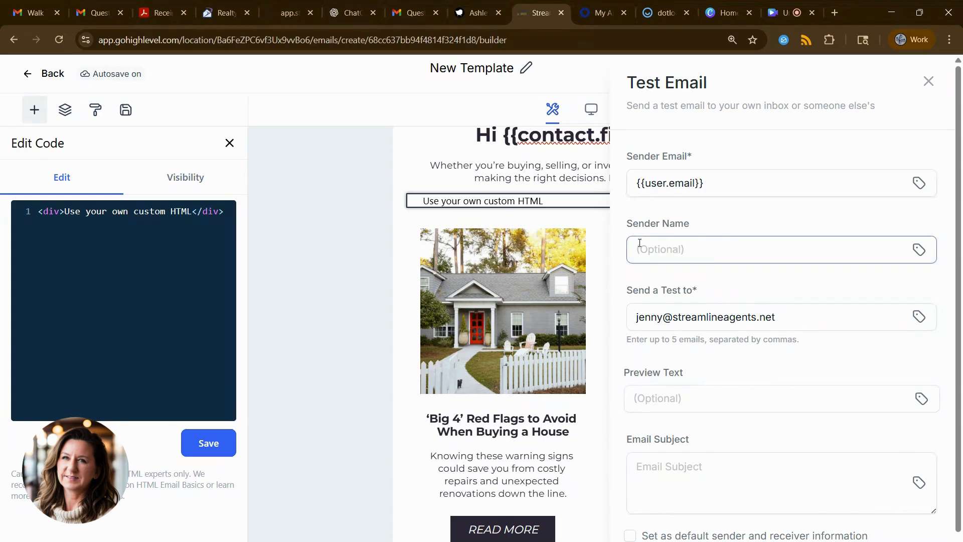
left_click(713, 313)
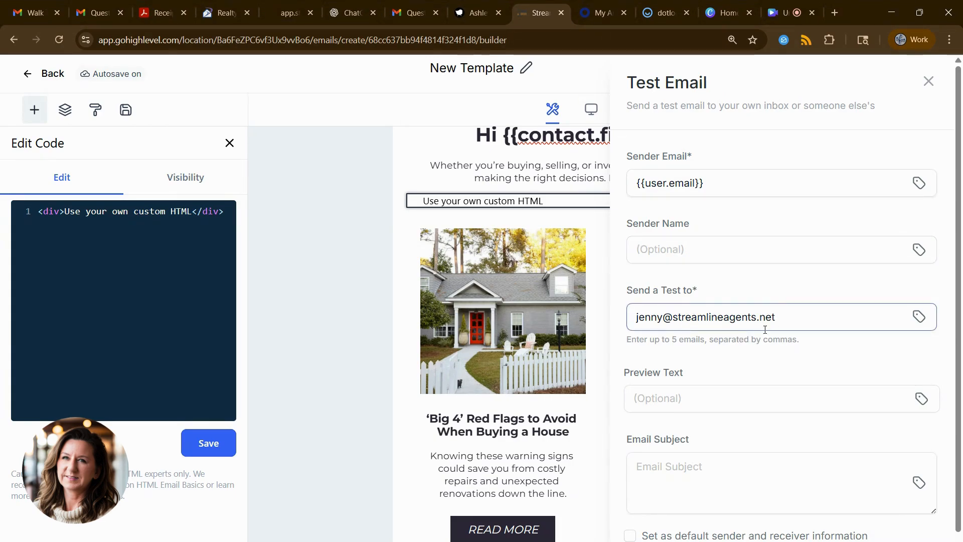
left_click(650, 466)
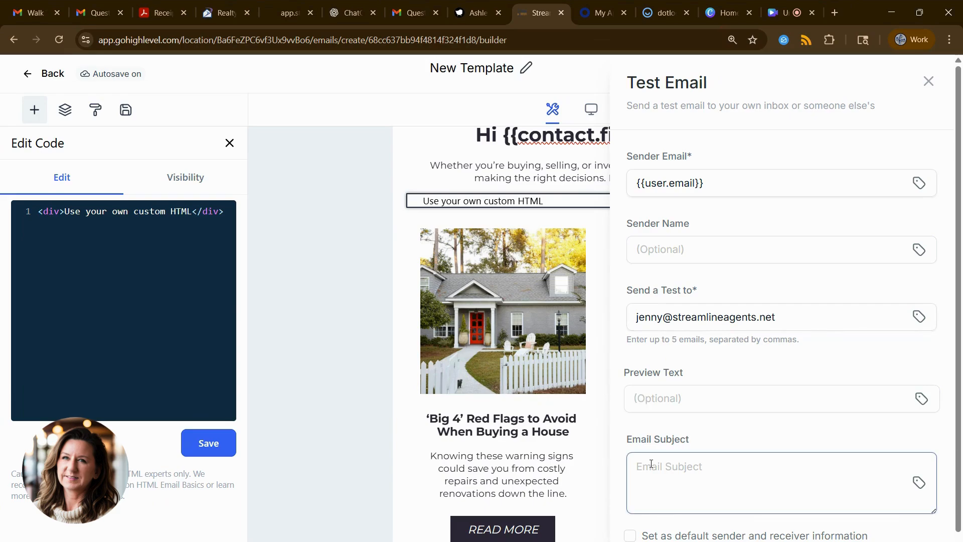
type("newsl")
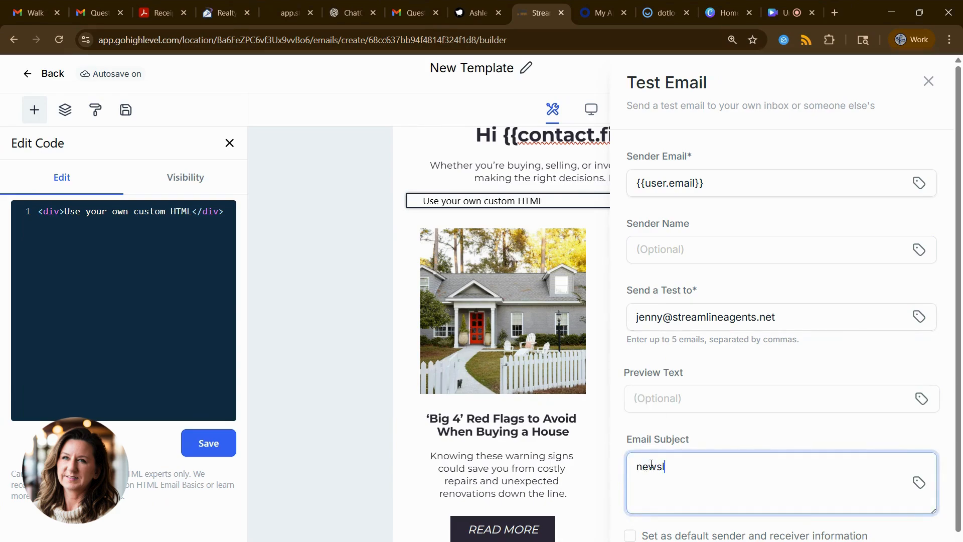
type("etter test")
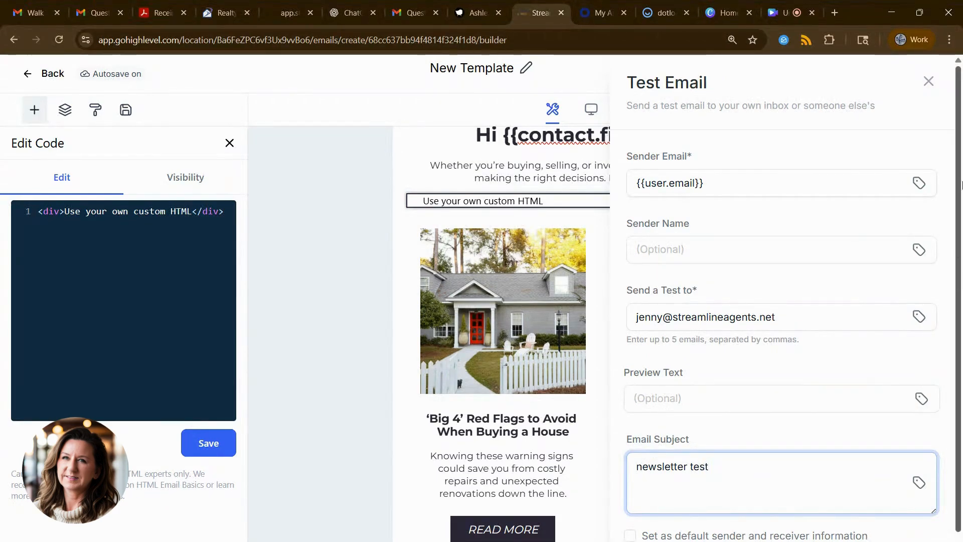
left_click(928, 82)
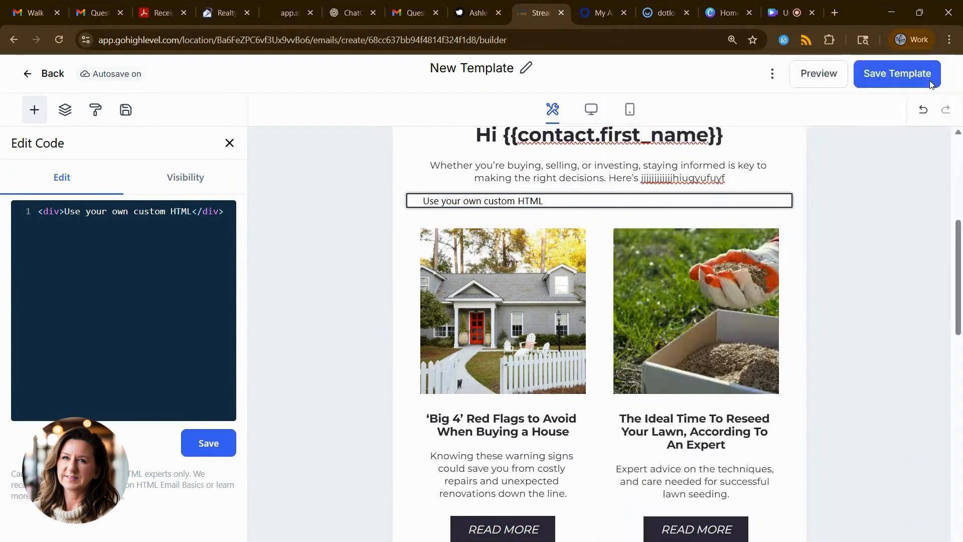
- Review the template settings for sender name, sender email, subject and preview text, and close them without saving
left_click(773, 74)
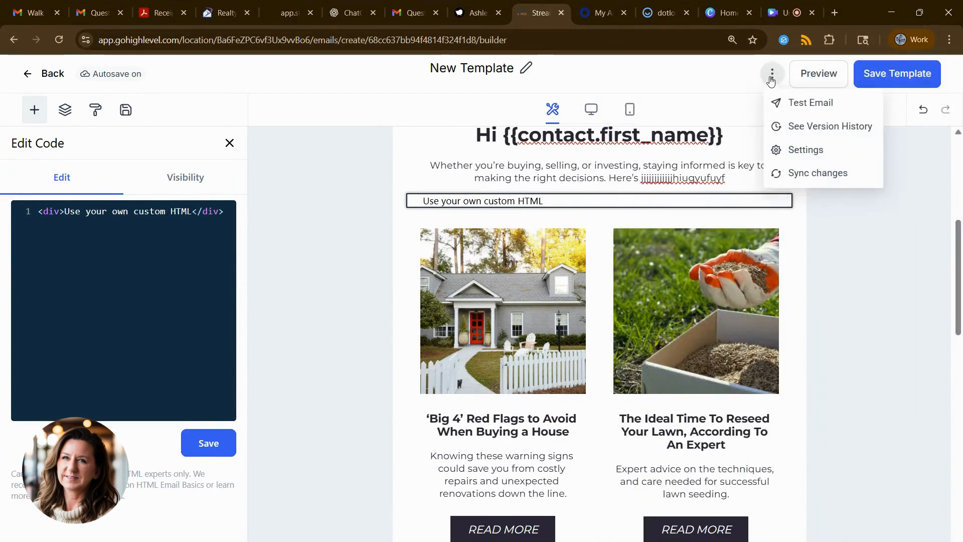
left_click(812, 152)
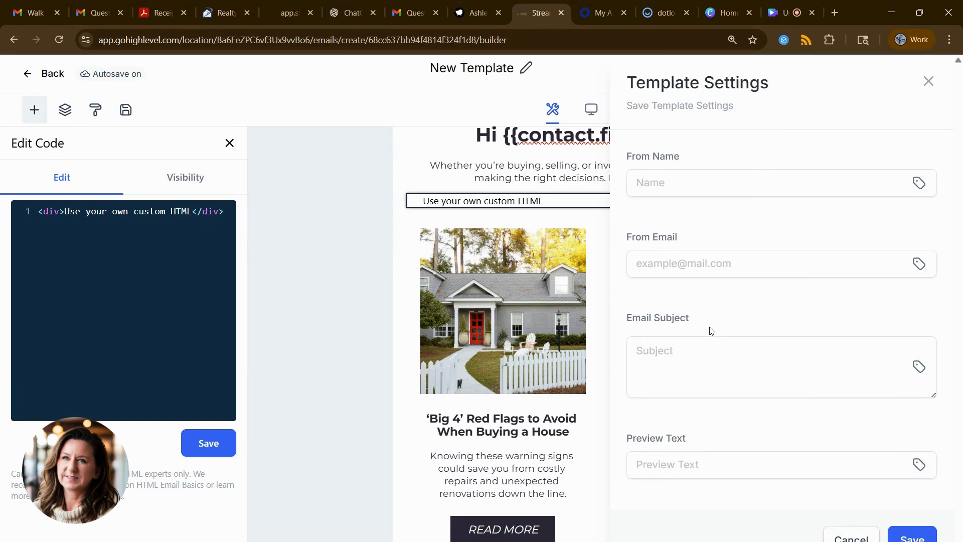
left_click(720, 362)
left_click(851, 540)
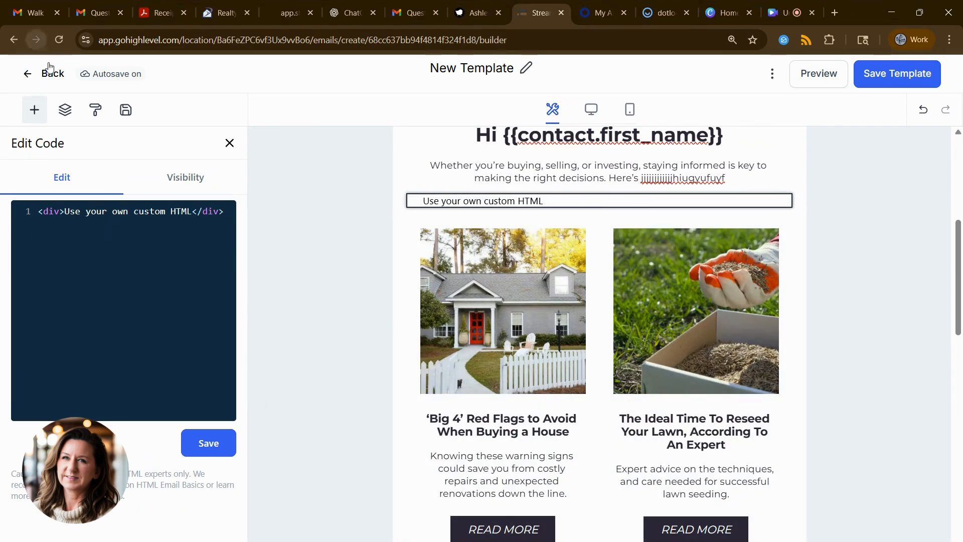
- Leave the template builder for the email templates list and search it for "news"
left_click(45, 78)
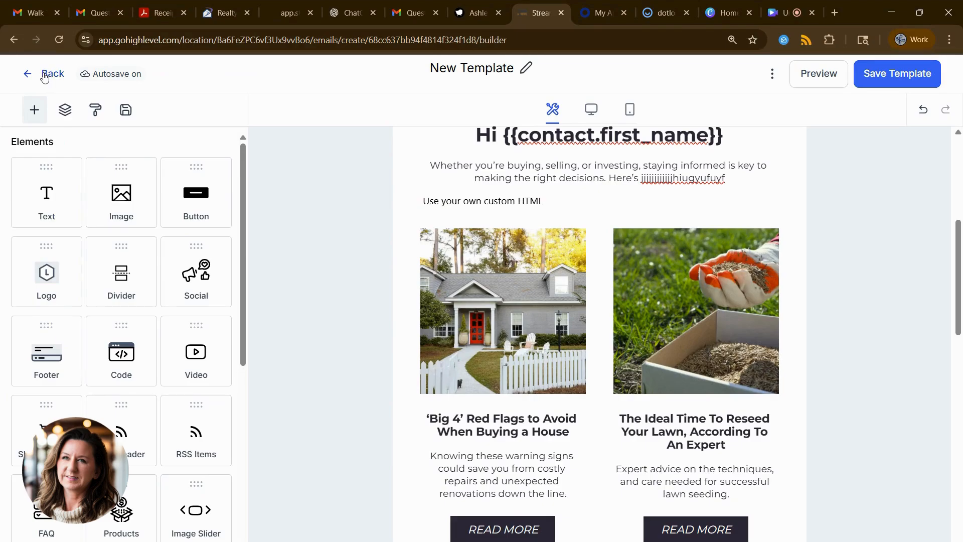
left_click(44, 75)
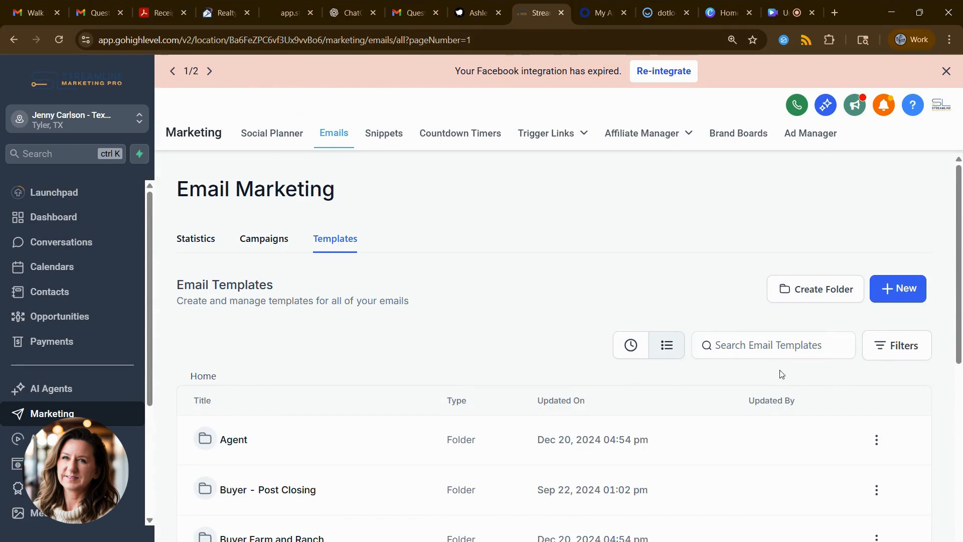
left_click(771, 351)
type("news")
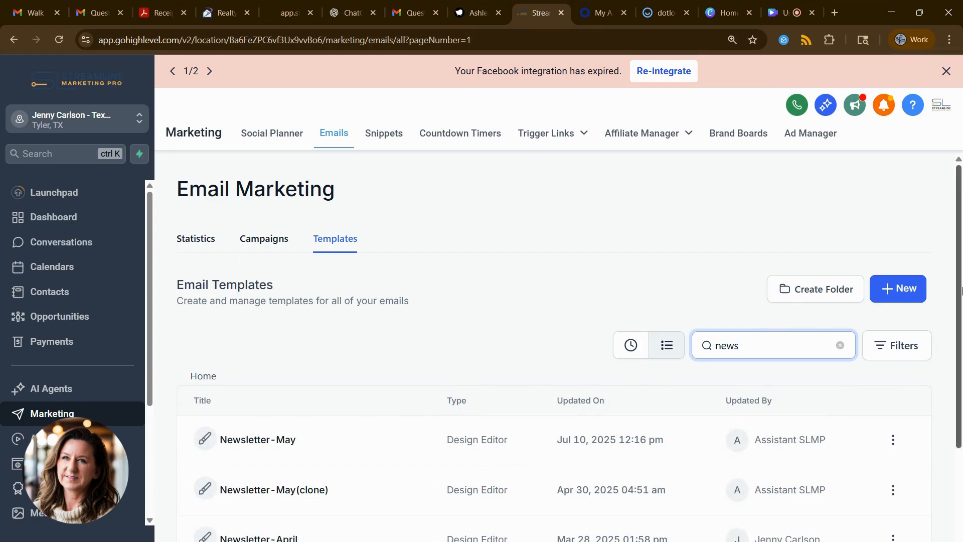
scroll(961, 285, "down", 2)
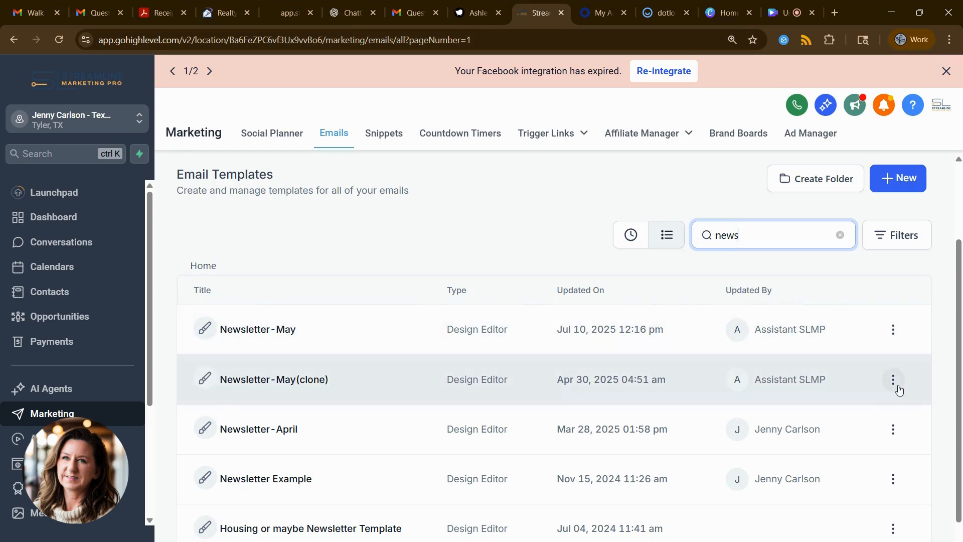
- Prepare a clone of the Newsletter-May(clone) template with the name "Newsletter-September" and cancel the cloning
left_click(893, 380)
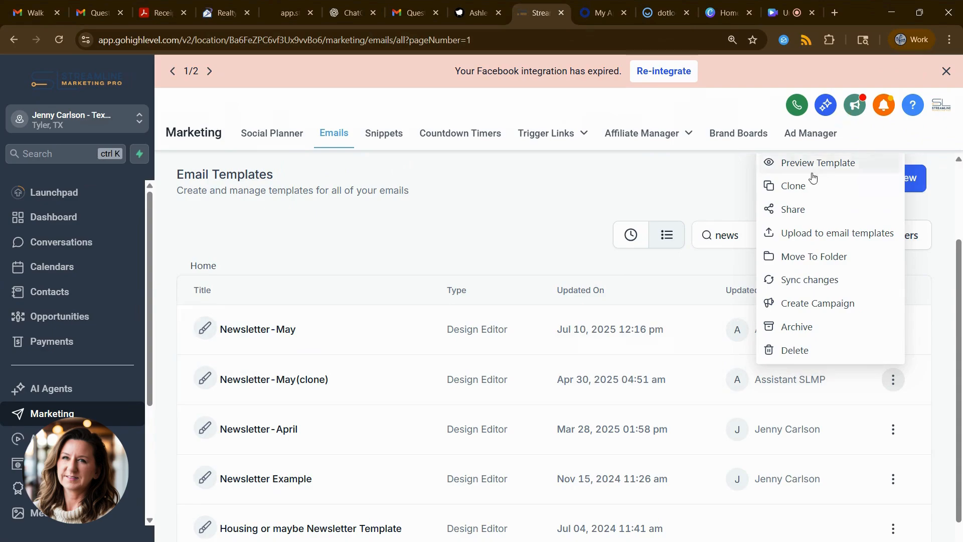
left_click(802, 188)
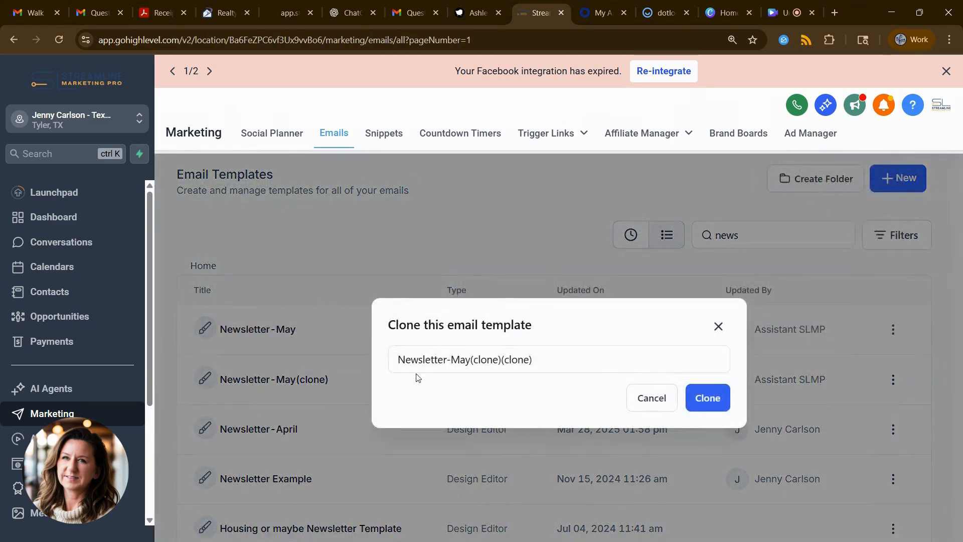
left_click(407, 359)
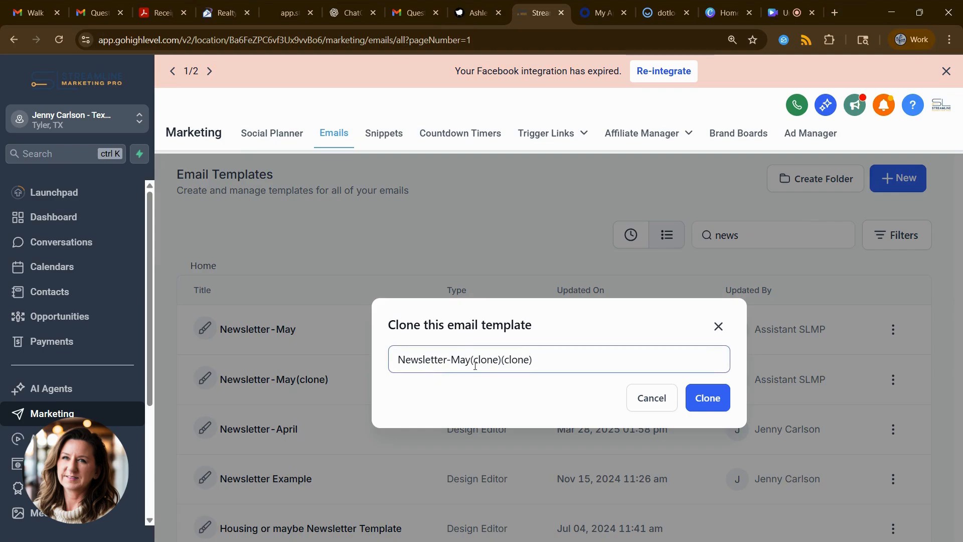
left_click(549, 366)
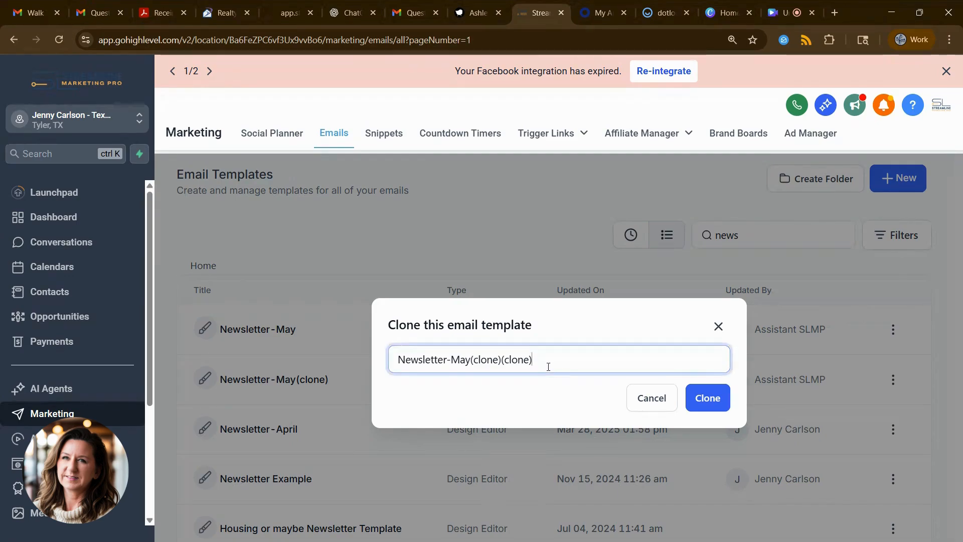
key("BackSpace")
key("BackSpace")
key("BackSpace")
key("BackSpace")
key("BackSpace")
key("BackSpace")
key("BackSpace")
key("BackSpace")
key("BackSpace")
key("BackSpace")
key("BackSpace")
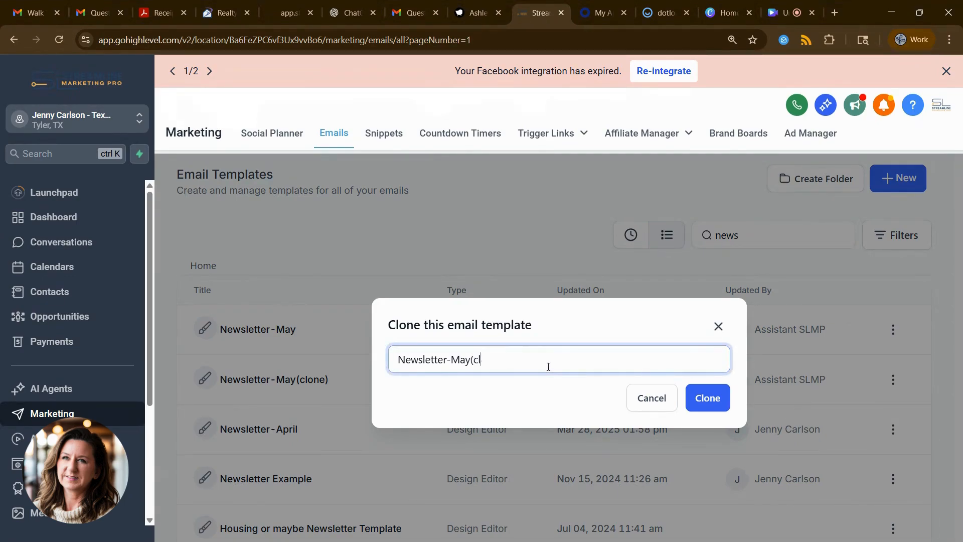
key("BackSpace")
key("BackSpace")
key("BackSpace")
type("S")
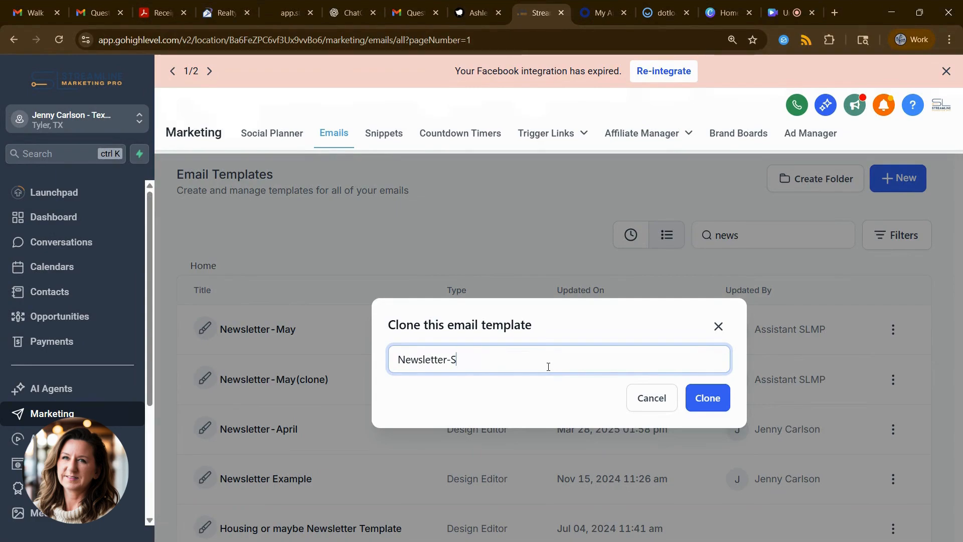
type("eptember")
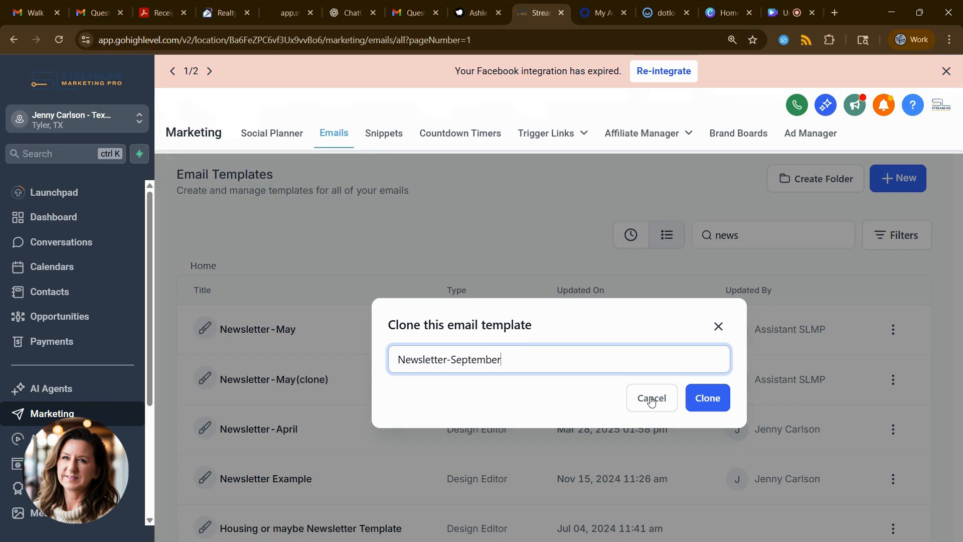
left_click(651, 400)
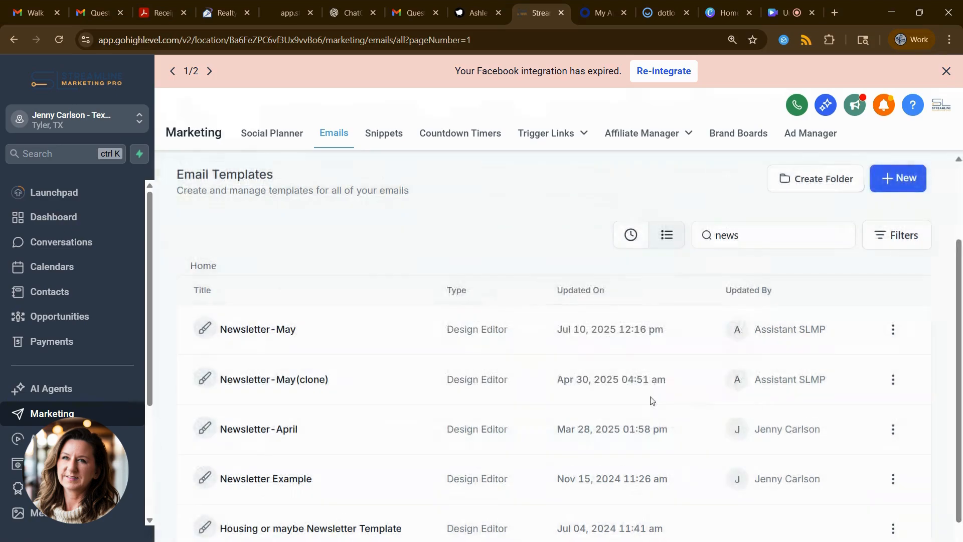